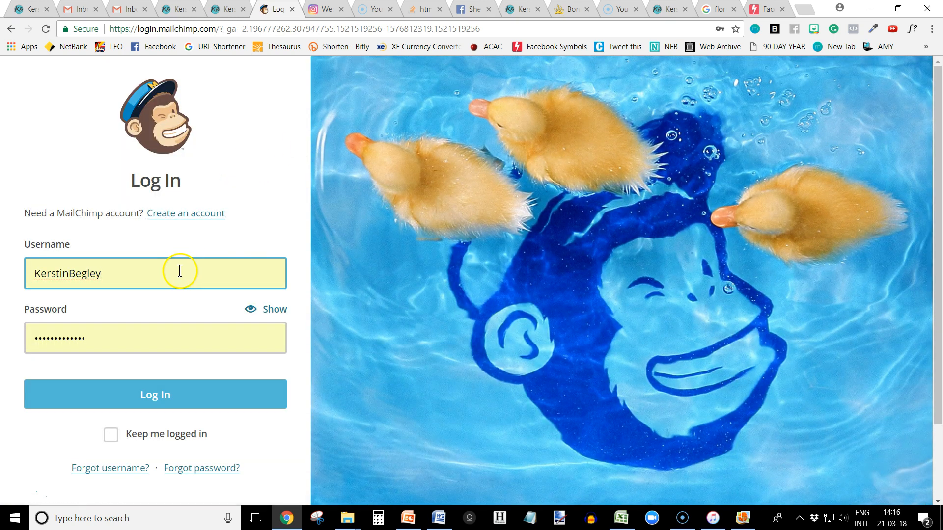
# Log in to the account with the prefilled credentials and start creating a landing page campaign.
pyautogui.click(146, 396)
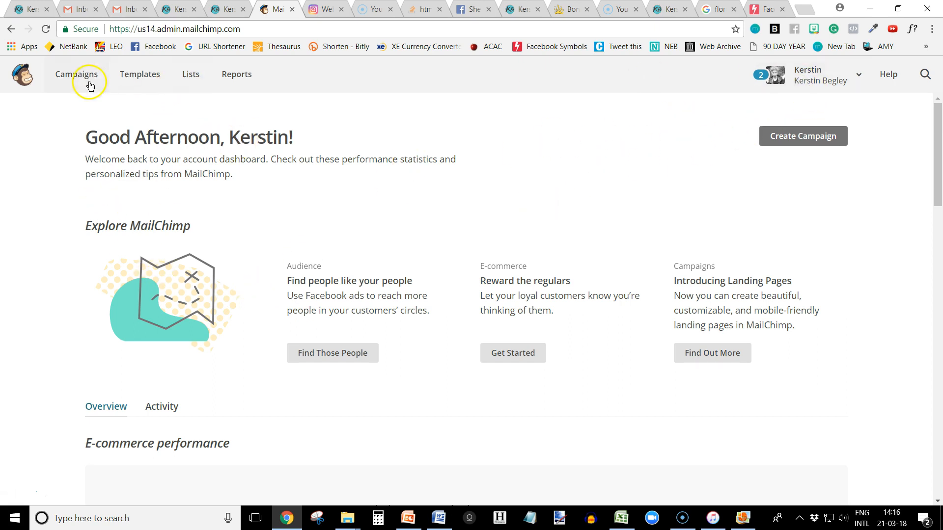
pyautogui.click(811, 139)
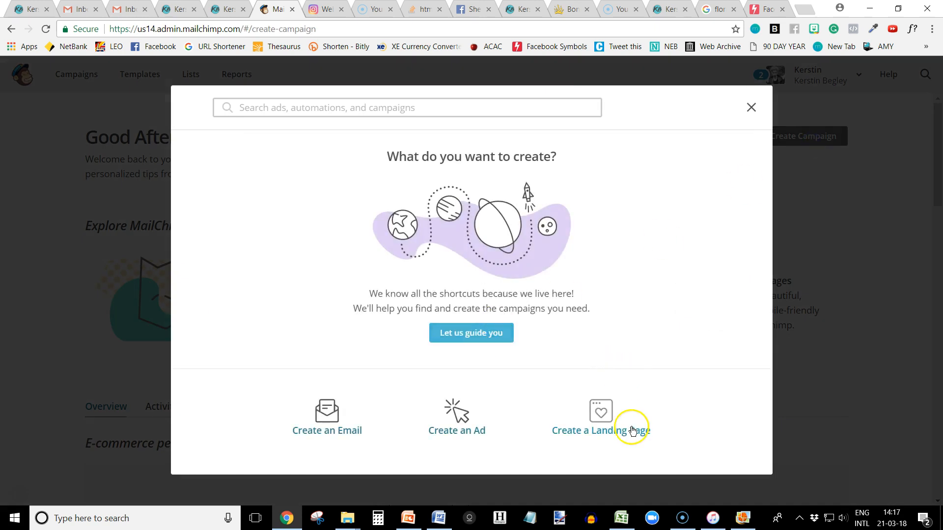
pyautogui.click(633, 431)
# Name the signup landing page "landing page demo", assign the list "FREE REPLAY. NO PITCH." and begin designing it.
pyautogui.click(322, 295)
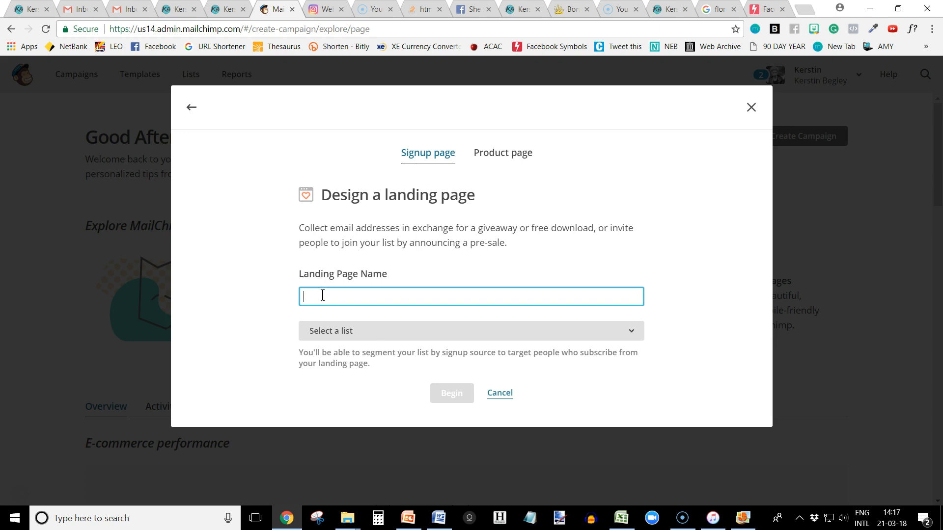
pyautogui.write('landing page demo')
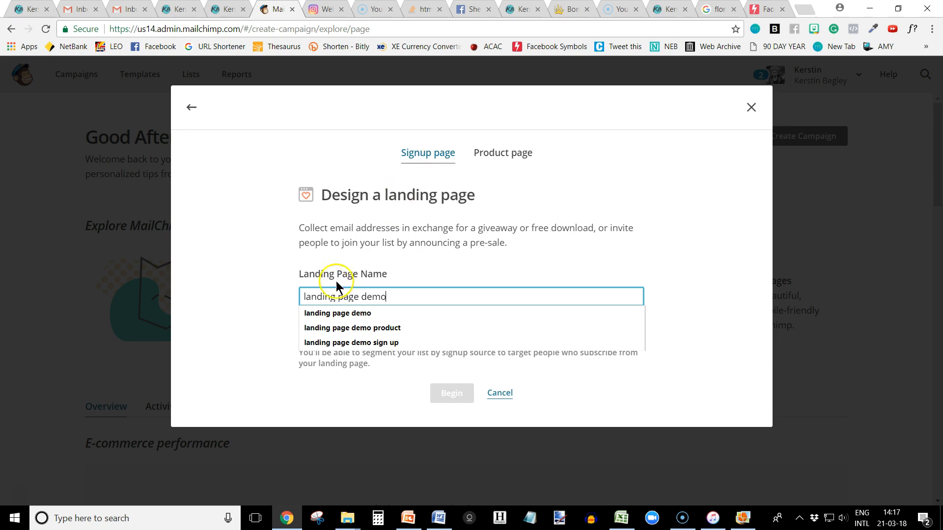
pyautogui.click(231, 312)
pyautogui.click(351, 334)
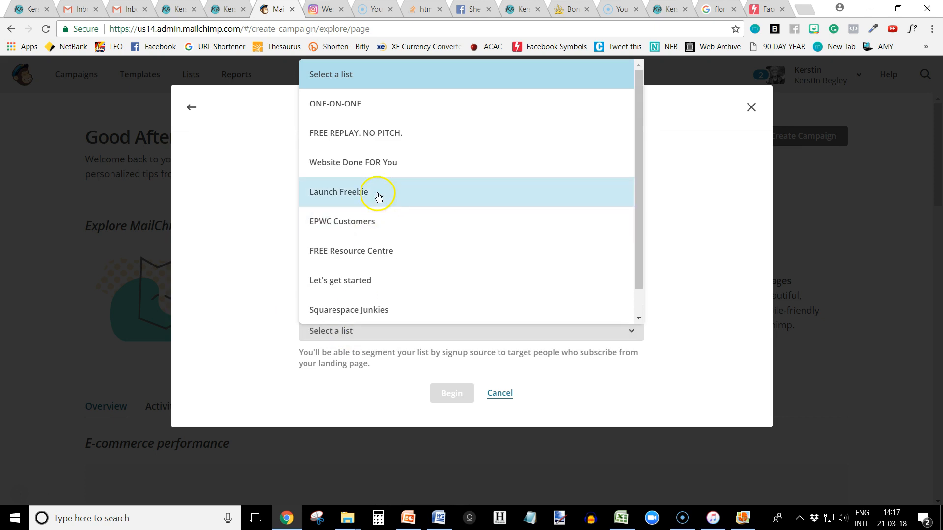
pyautogui.click(381, 135)
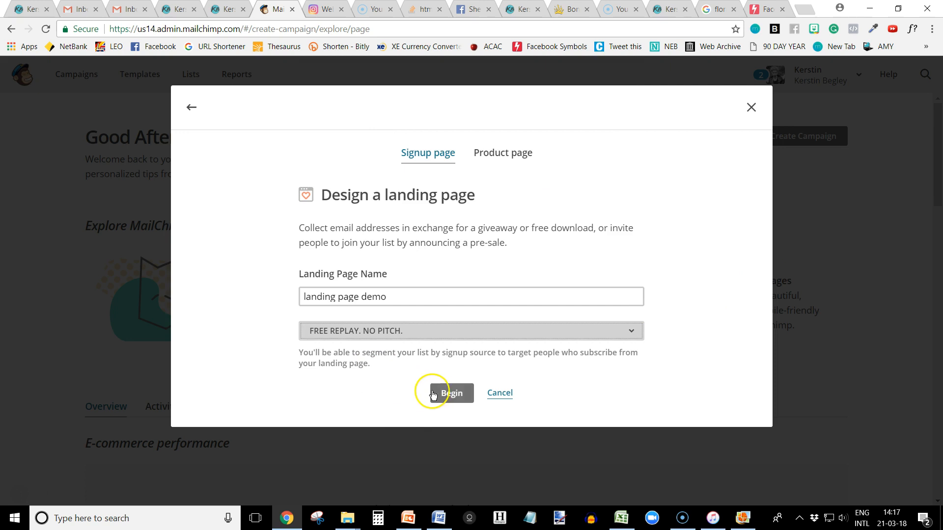
pyautogui.click(450, 395)
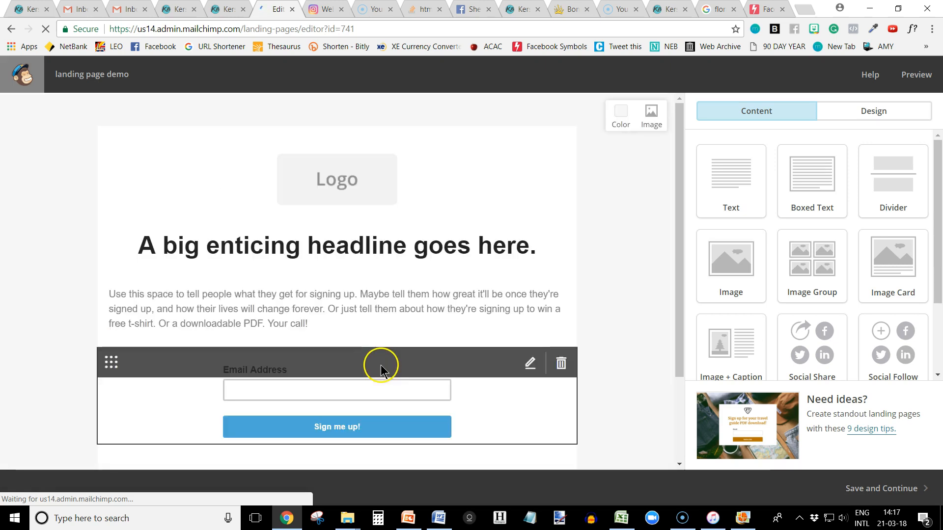
# Replace the placeholder logo with the stored image "logo dot com transp.01.png".
pyautogui.click(343, 186)
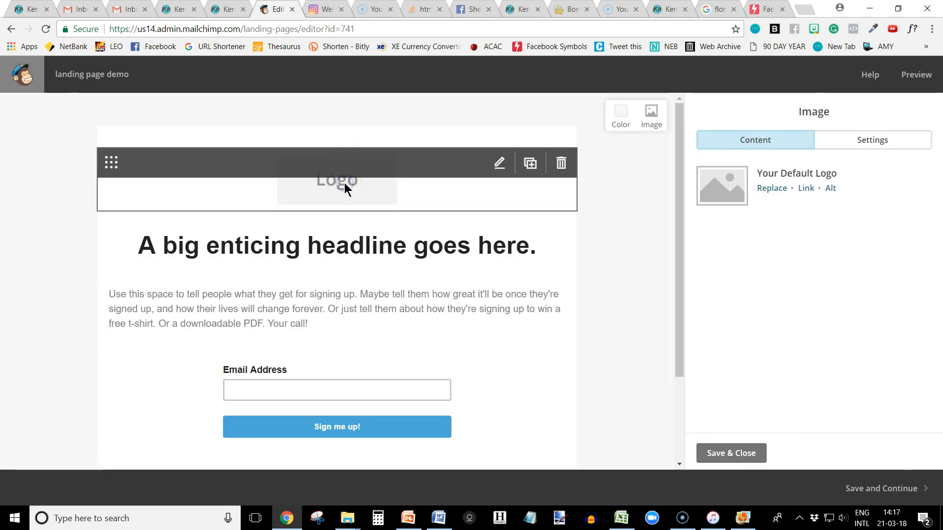
pyautogui.click(765, 189)
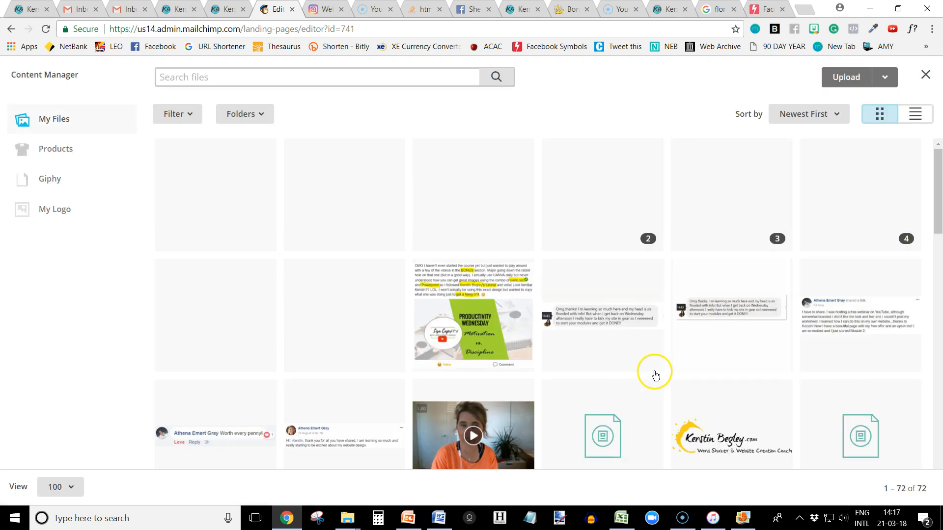
pyautogui.click(360, 329)
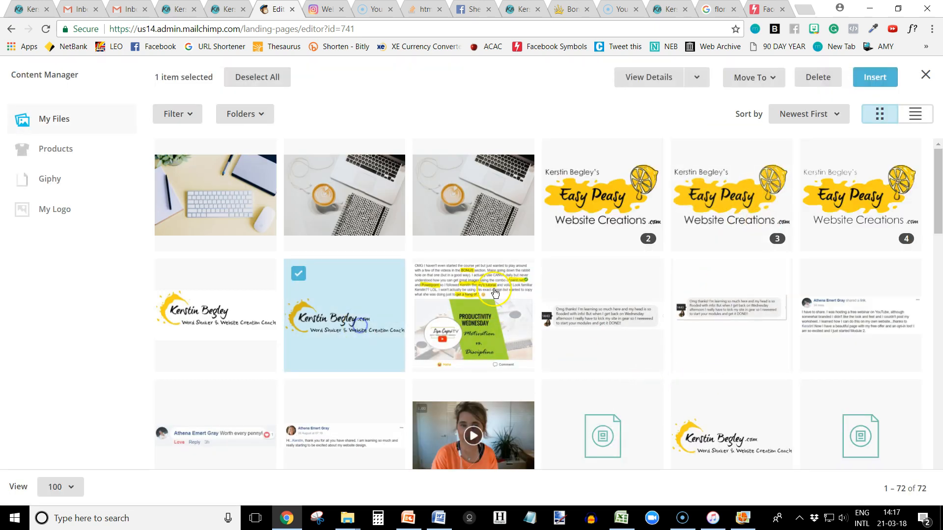
pyautogui.click(861, 77)
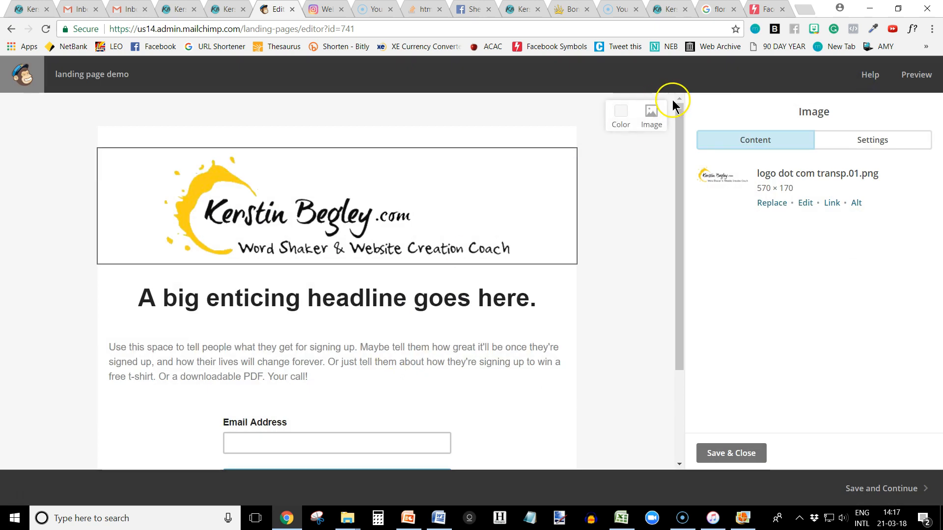
# Set the landing page's background color to white, #ffffff, after trying the orange swatch.
pyautogui.click(621, 118)
pyautogui.click(562, 275)
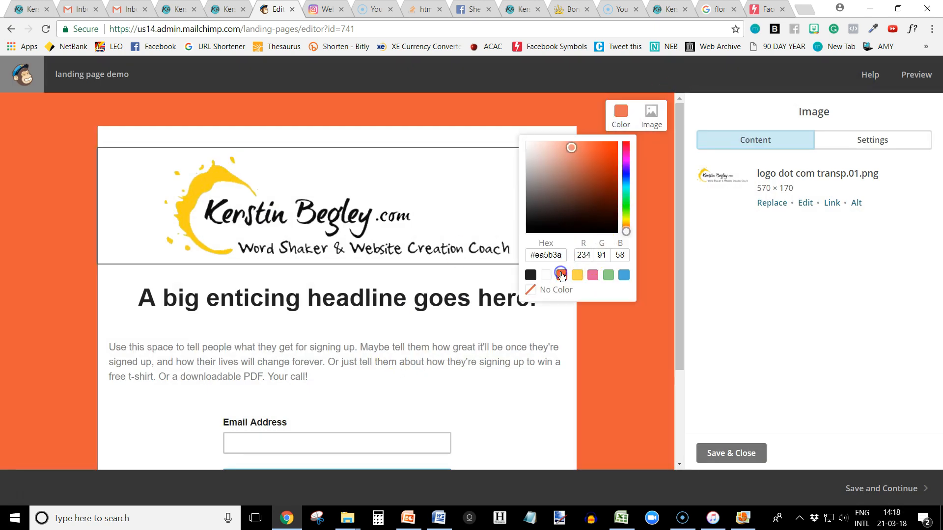
pyautogui.moveTo(565, 255); pyautogui.dragTo(526, 255)
pyautogui.click(577, 255)
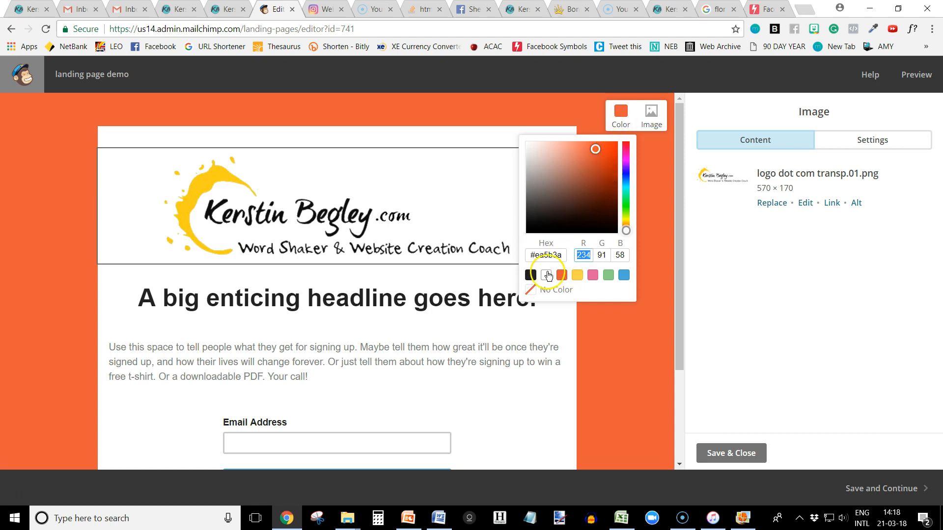
pyautogui.moveTo(534, 254); pyautogui.dragTo(577, 253)
pyautogui.write('ffffff')
pyautogui.click(636, 352)
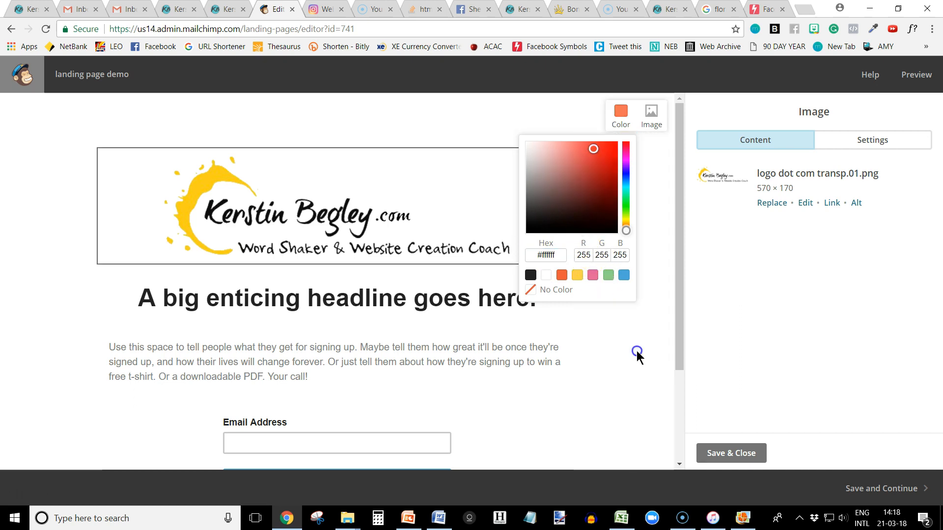
# Preview the whole landing page in the desktop view and return to the editor.
pyautogui.click(914, 77)
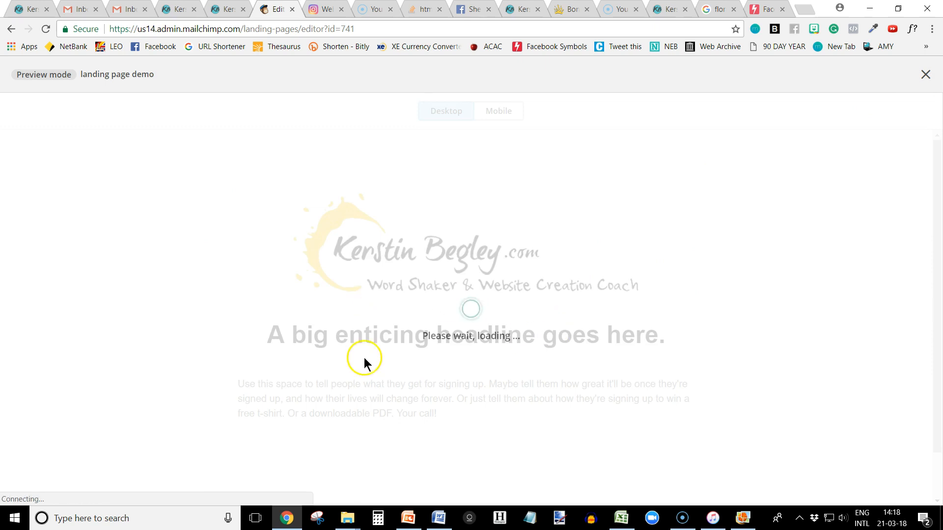
pyautogui.scroll(-1, 115, 324)
pyautogui.scroll(3, 115, 322)
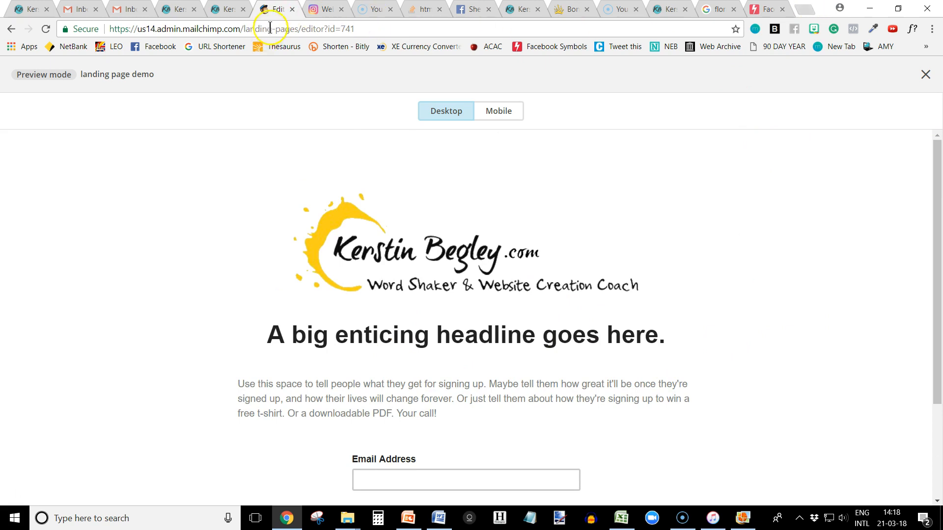
pyautogui.click(925, 74)
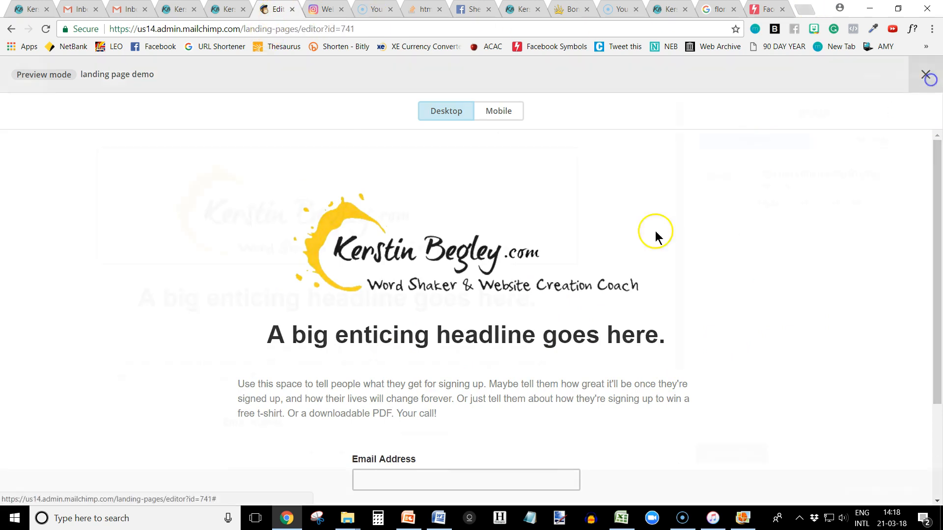
# Replace the headline text with "Make it happen with Squarespace.".
pyautogui.click(333, 251)
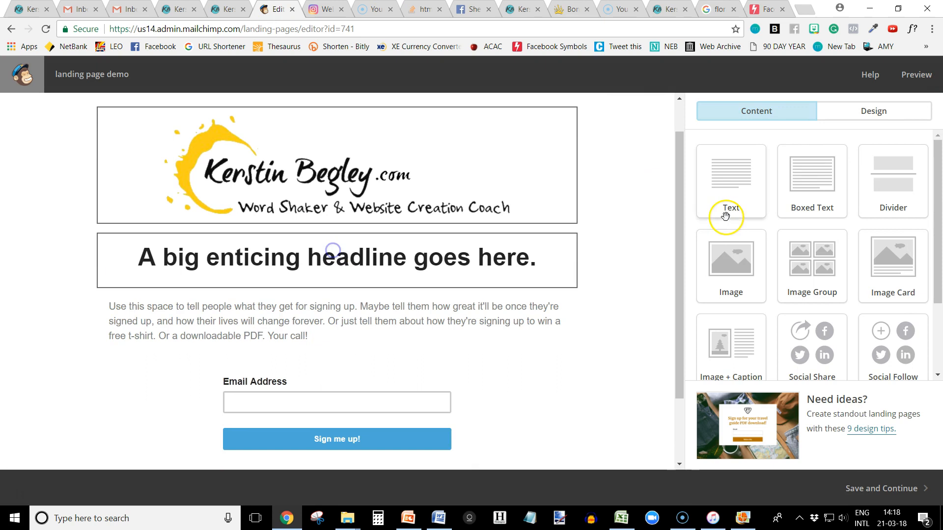
pyautogui.moveTo(766, 261); pyautogui.dragTo(674, 247)
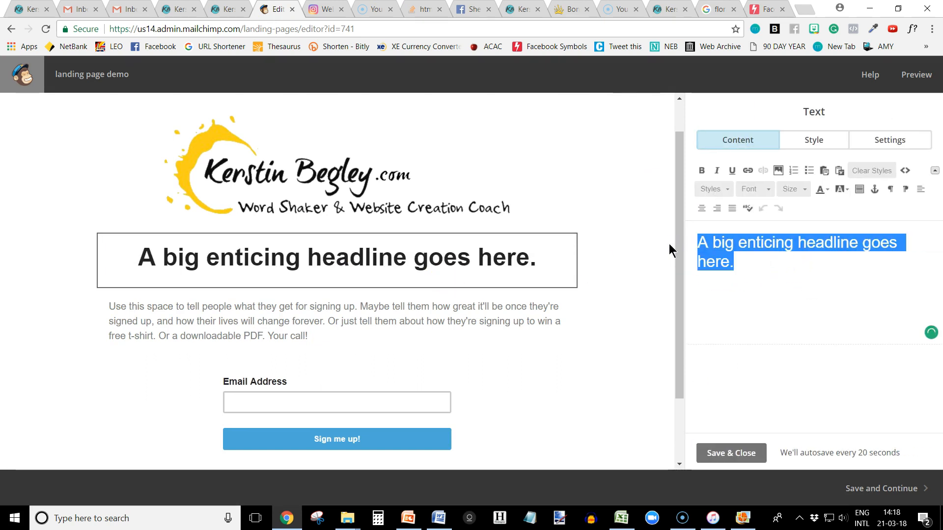
pyautogui.write('Make it happen with Squarespace.')
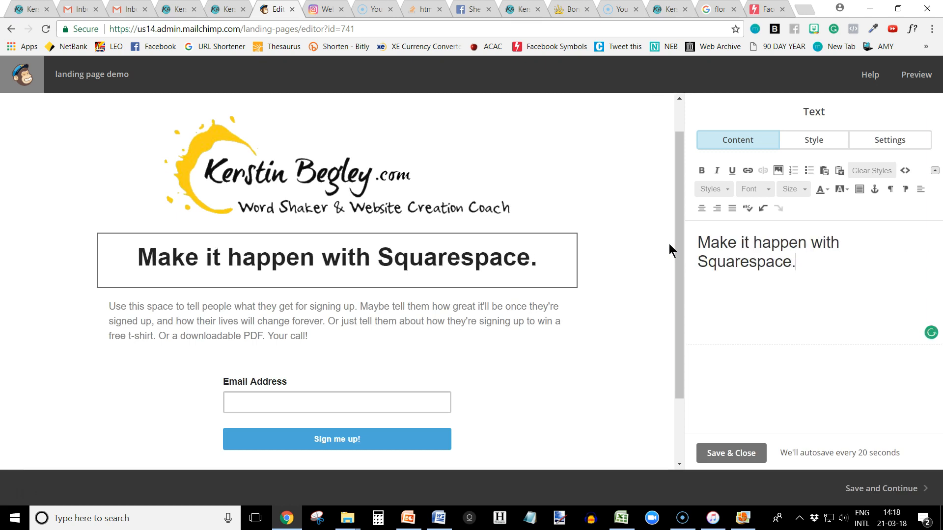
# Replace the body paragraph with "Watch this FREE webinar replay to learn to to start your Squarespace website. The easy peasy way. One click at a time.".
pyautogui.click(290, 338)
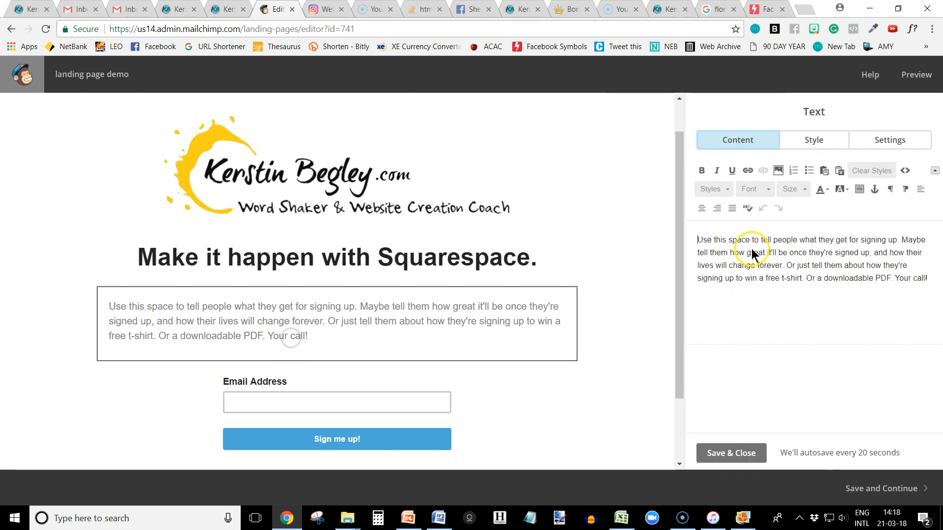
pyautogui.moveTo(697, 240); pyautogui.dragTo(916, 278)
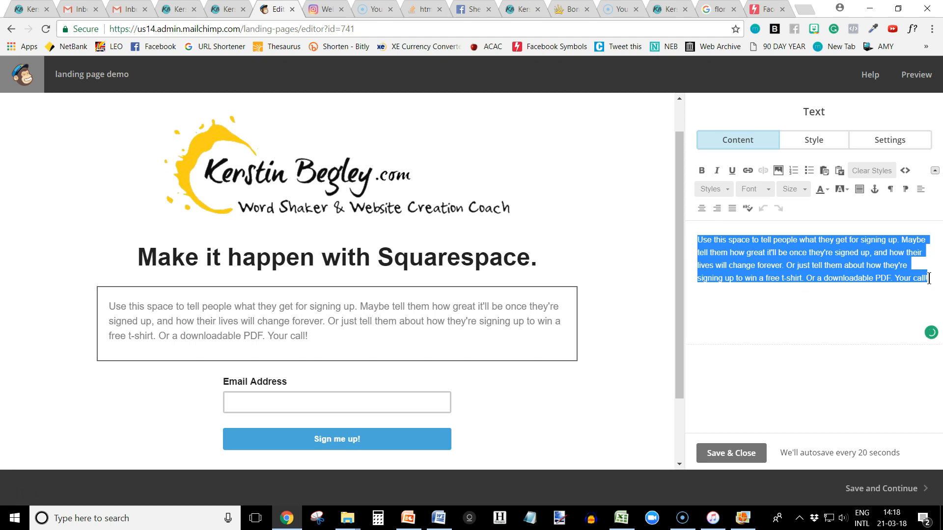
pyautogui.write('Watch this F')
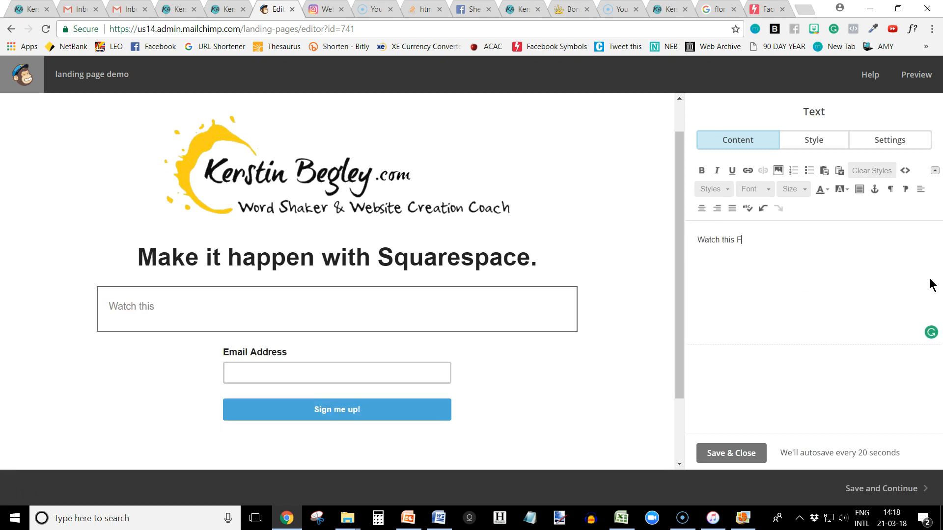
pyautogui.write('REE webinar replay to learn to to start you')
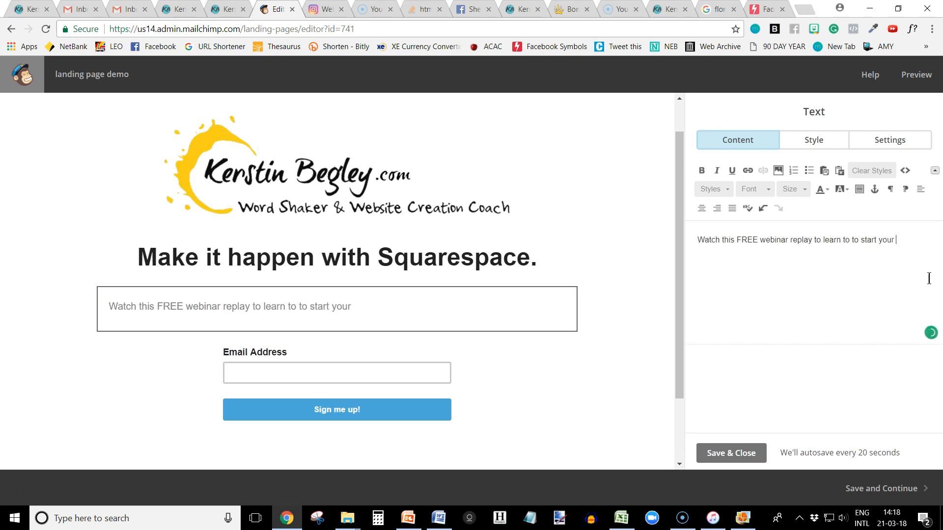
pyautogui.write('respace website. The')
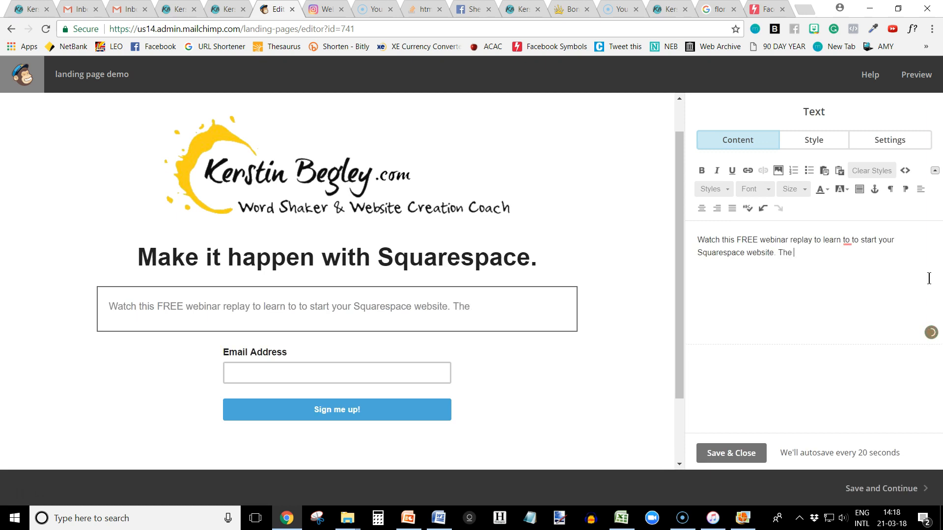
pyautogui.write('. One')
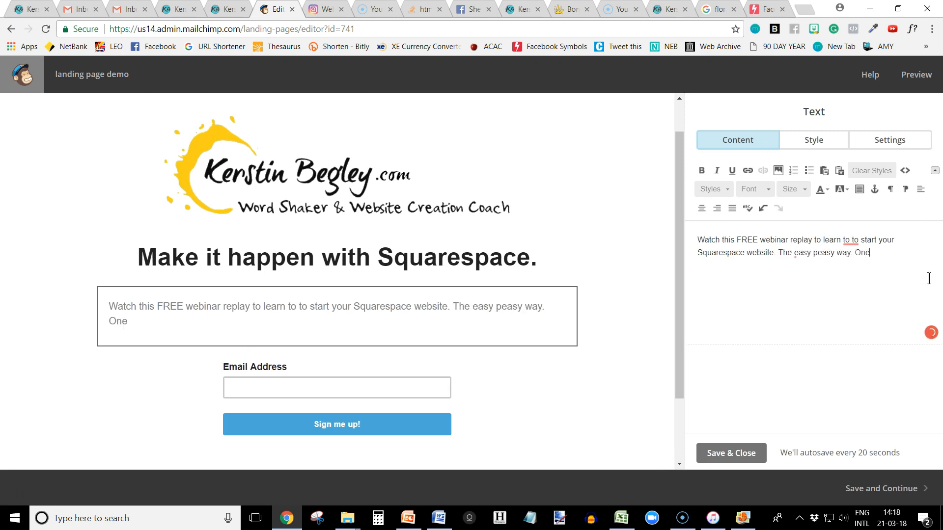
pyautogui.write(' click at a time.')
# Correct "easy peasy" to "easy-peasy" in the body paragraph and center its text.
pyautogui.click(810, 253)
pyautogui.click(811, 296)
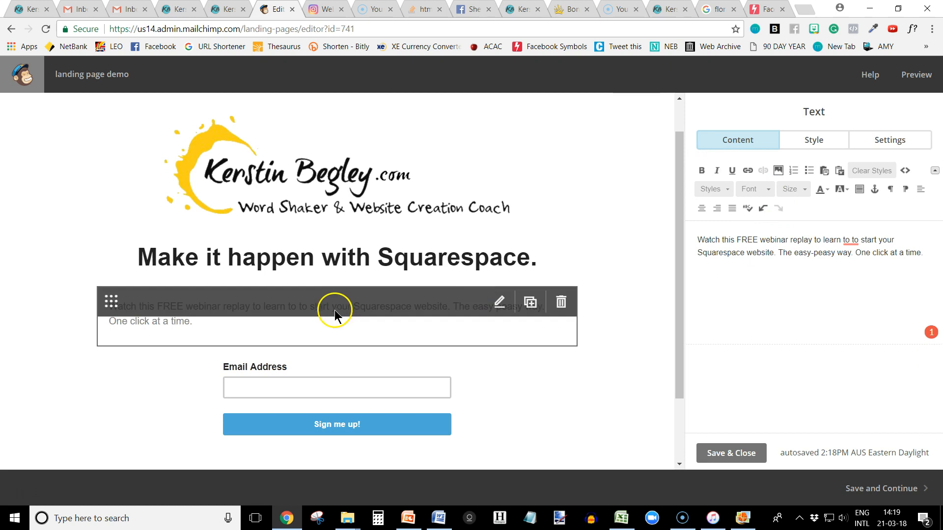
pyautogui.click(702, 208)
# Set the signup form's button text to "YESSS! SEND ME THE LINK.".
pyautogui.click(296, 396)
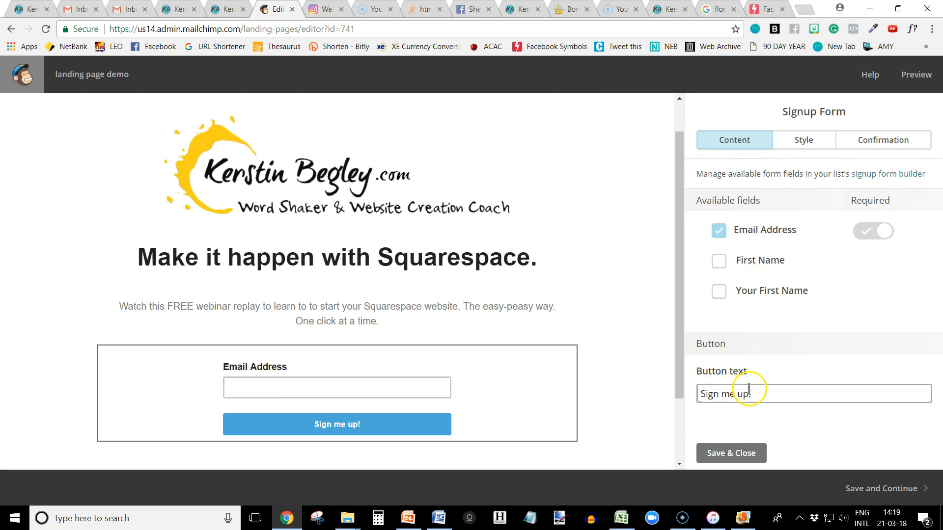
pyautogui.moveTo(748, 388); pyautogui.dragTo(685, 393)
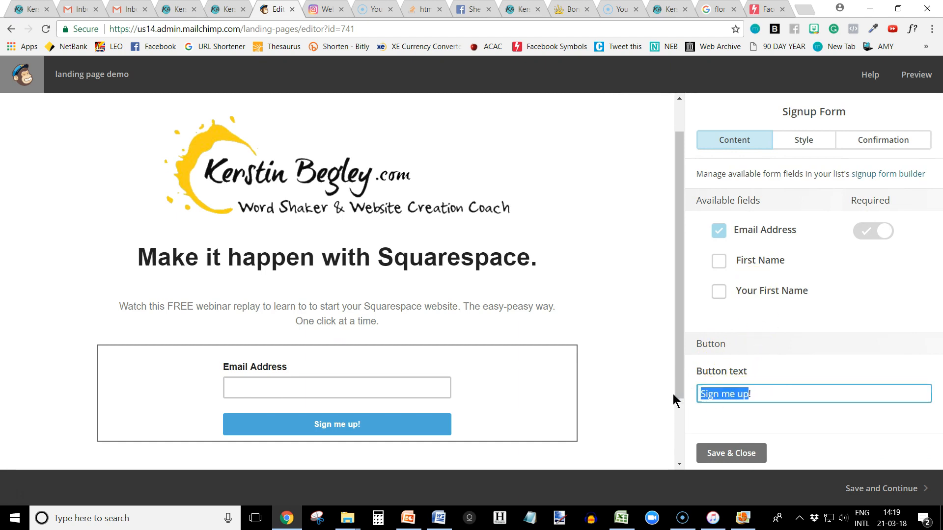
pyautogui.write('YESSS')
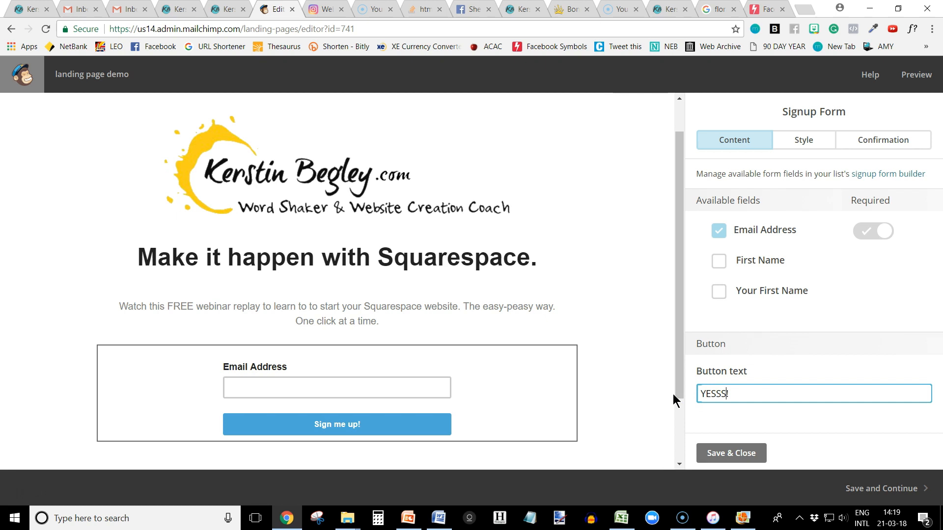
pyautogui.write('! SEND ME TH')
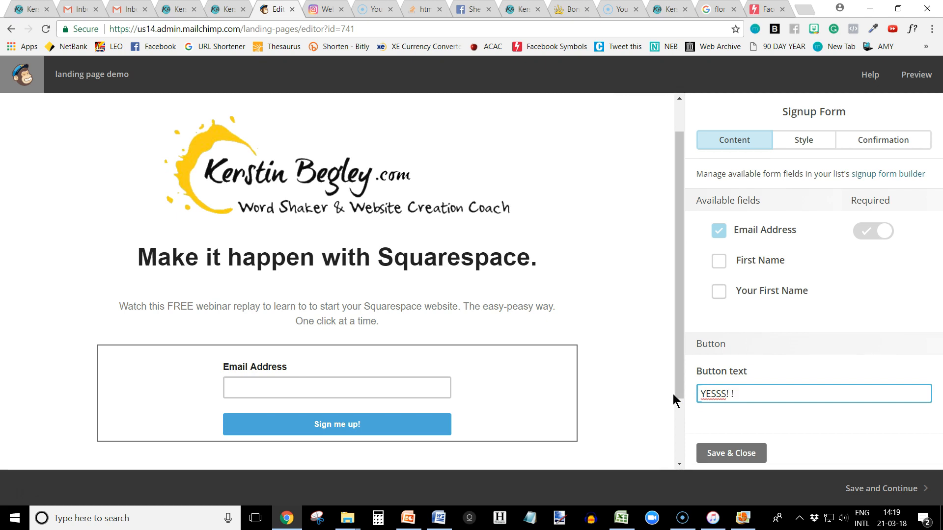
pyautogui.write('E LINK.')
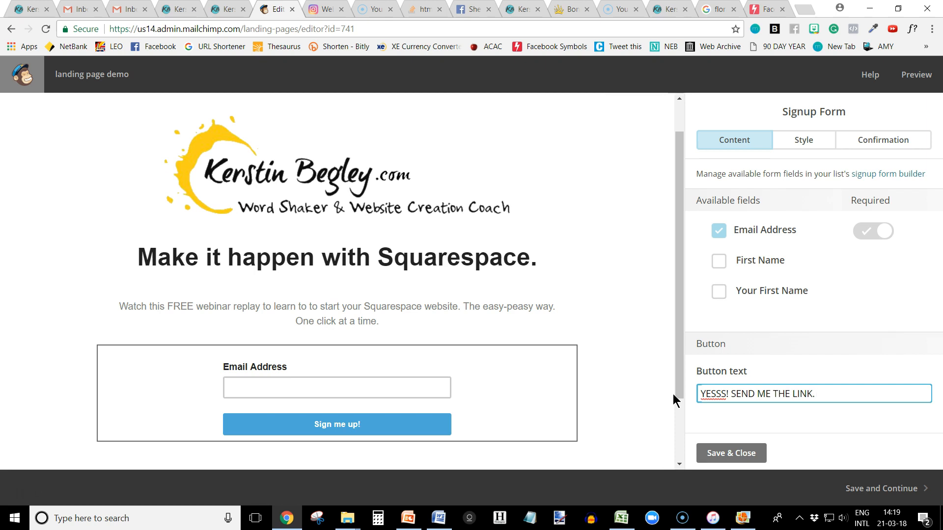
pyautogui.click(816, 403)
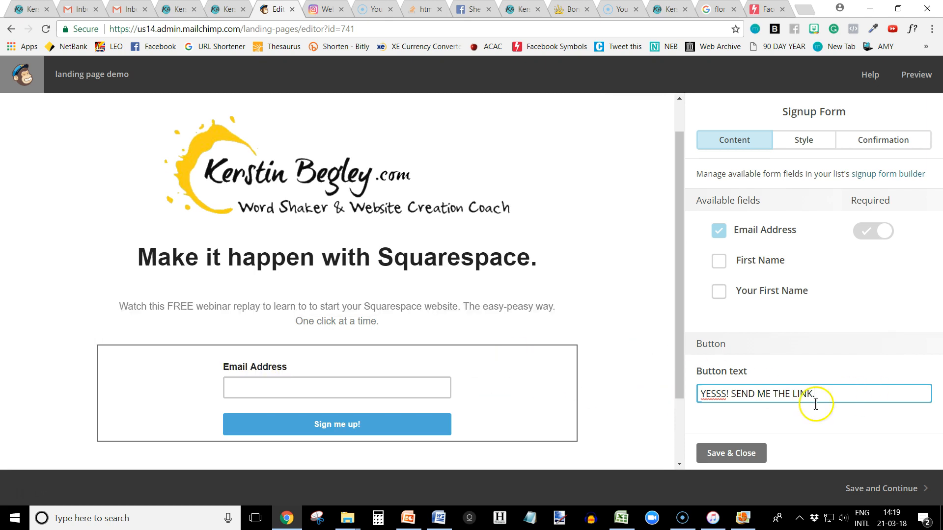
# Try adding the First Name field to the signup form and remove it again.
pyautogui.click(720, 263)
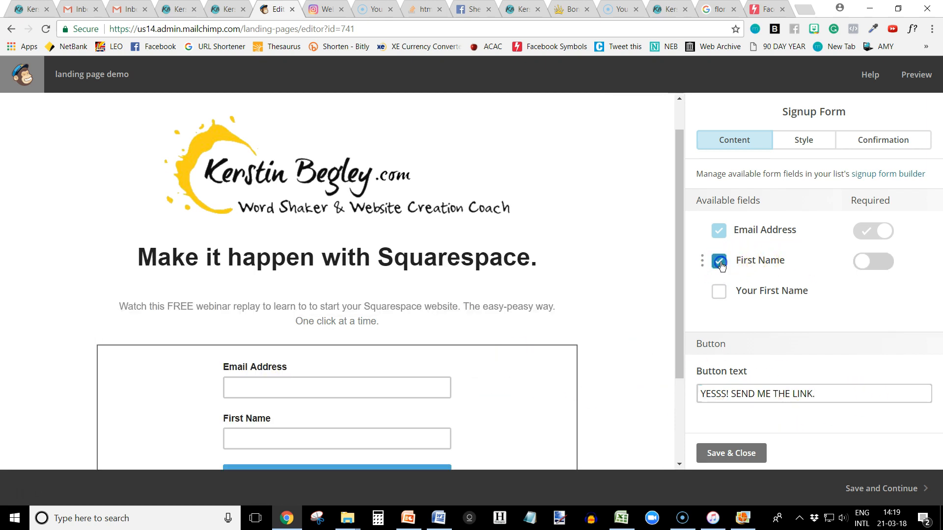
pyautogui.scroll(-1, 406, 360)
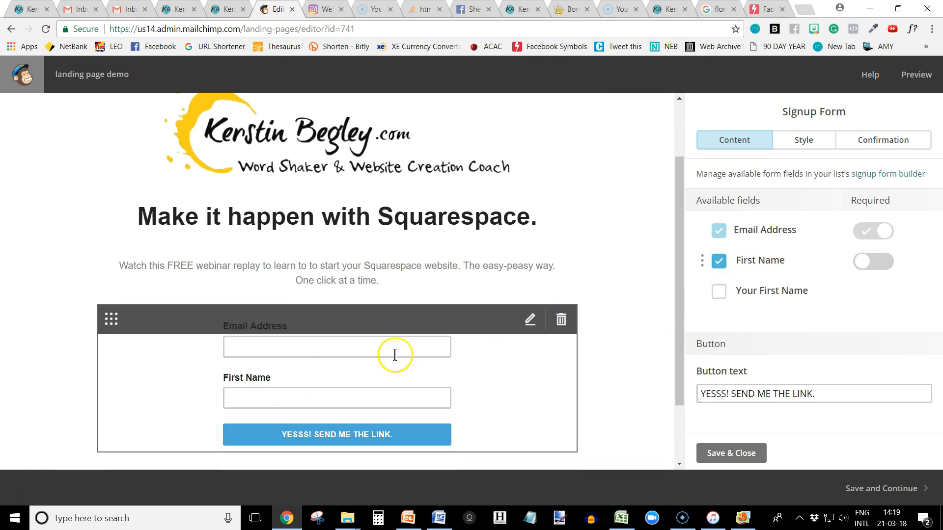
pyautogui.click(719, 262)
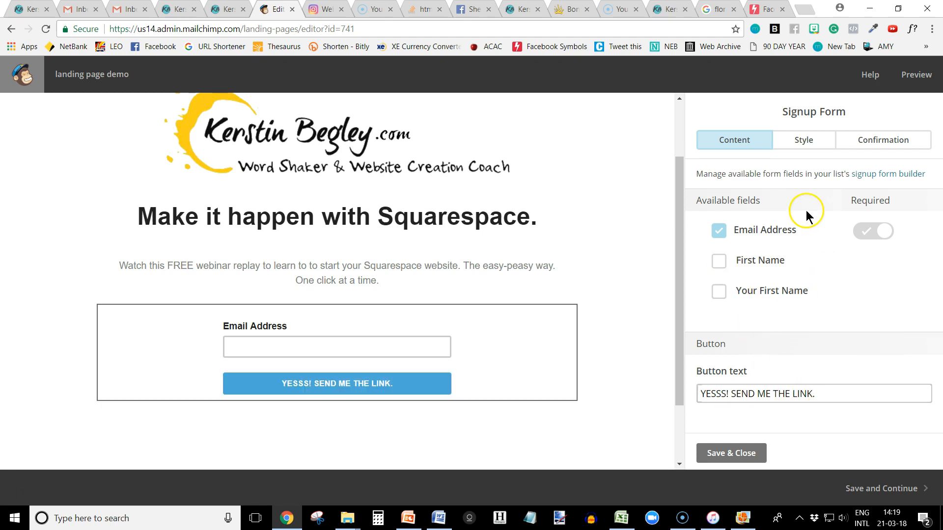
# Save and close the signup form's settings, and set the body paragraph's font to Montserrat.
pyautogui.click(730, 455)
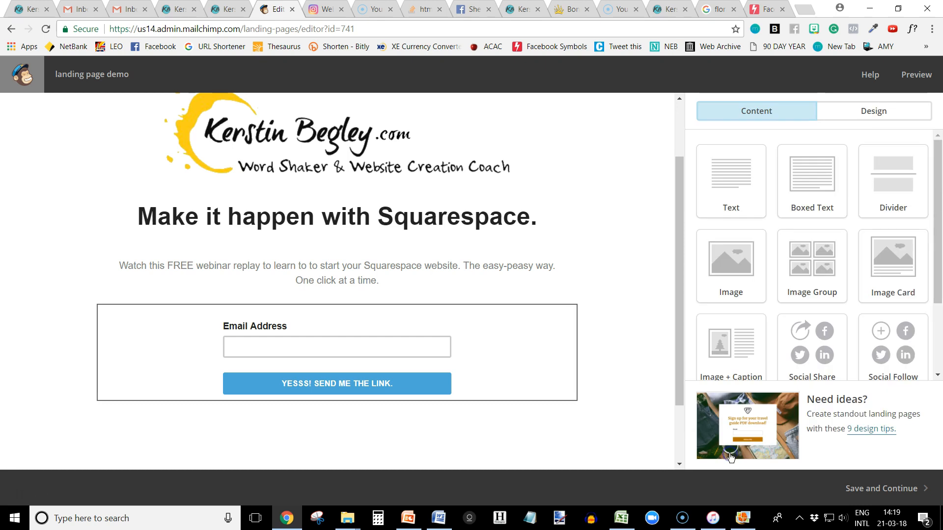
pyautogui.click(402, 277)
pyautogui.click(814, 142)
pyautogui.click(732, 259)
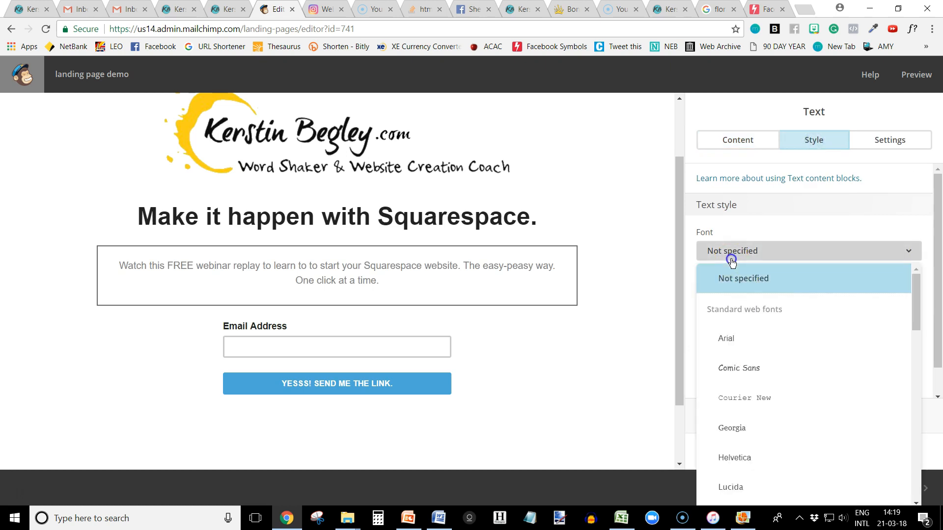
pyautogui.scroll(-3, 744, 452)
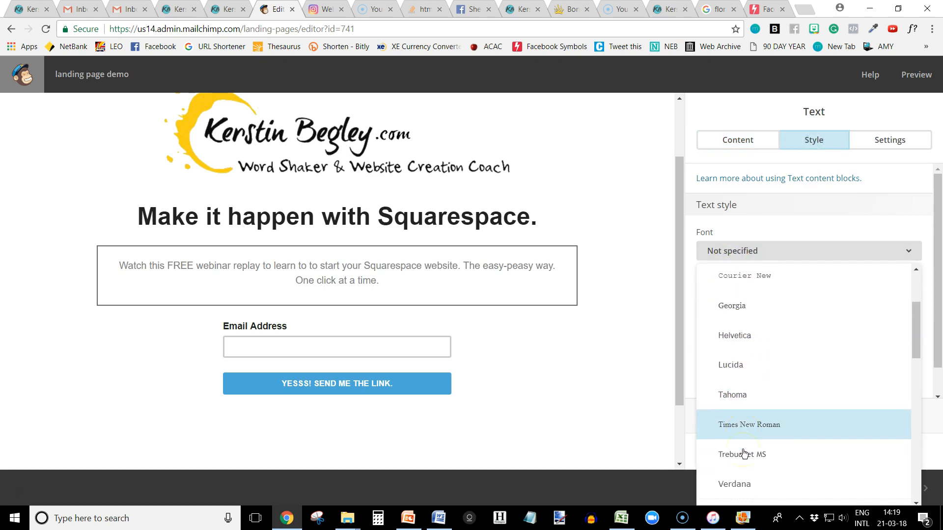
pyautogui.scroll(-3, 744, 450)
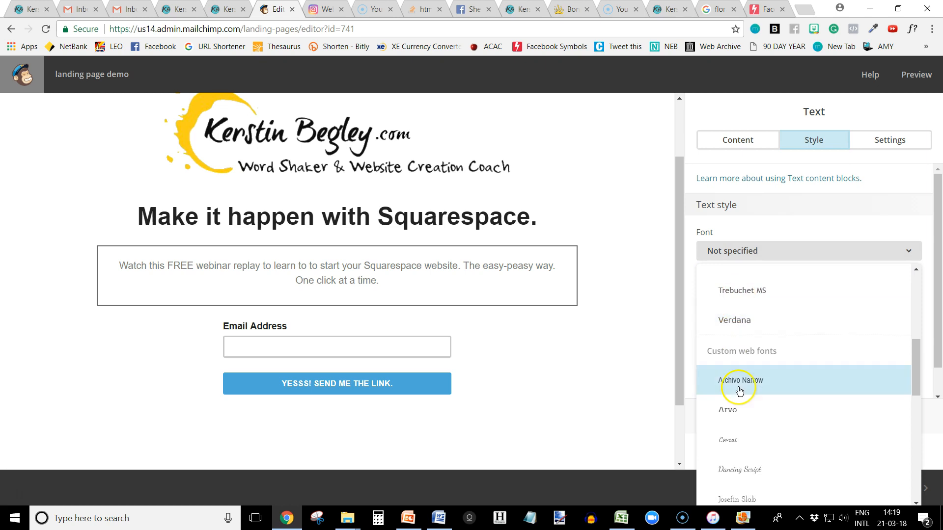
pyautogui.scroll(-5, 742, 395)
pyautogui.scroll(-2, 744, 393)
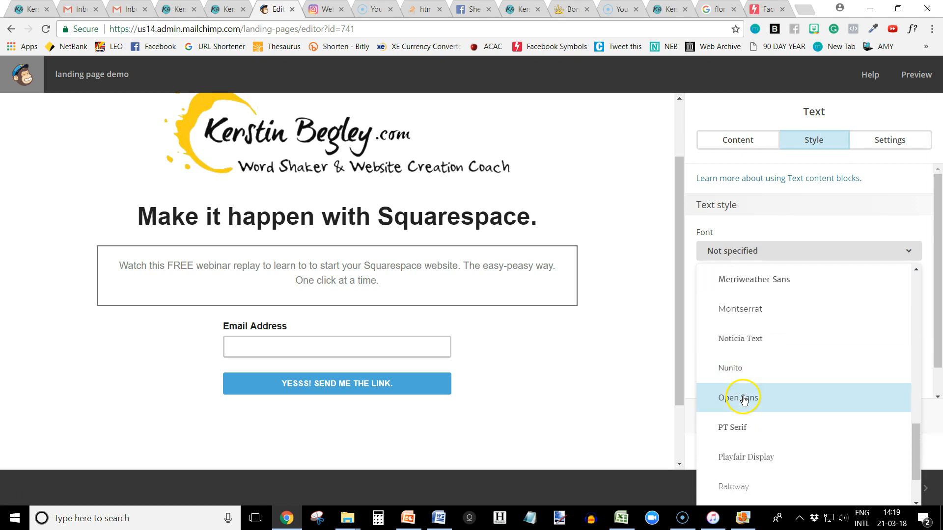
pyautogui.scroll(4, 751, 383)
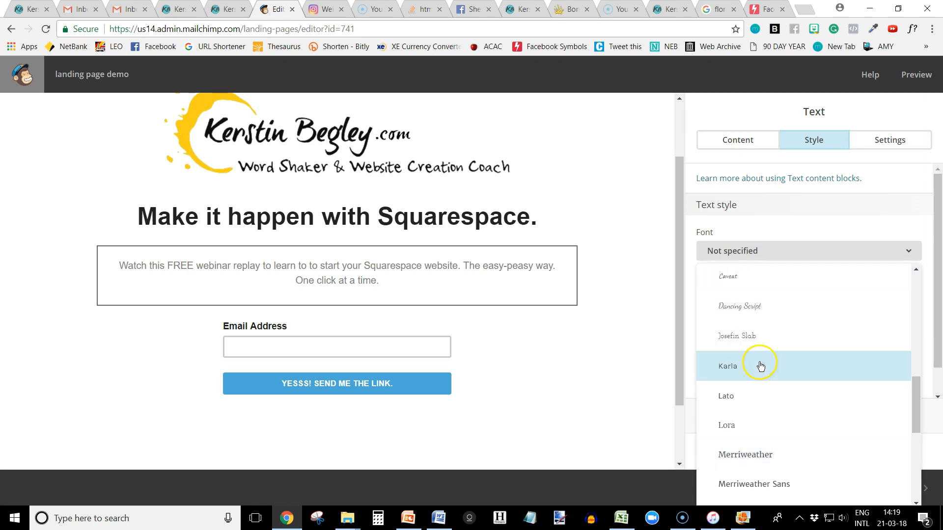
pyautogui.scroll(-4, 760, 366)
pyautogui.scroll(5, 752, 398)
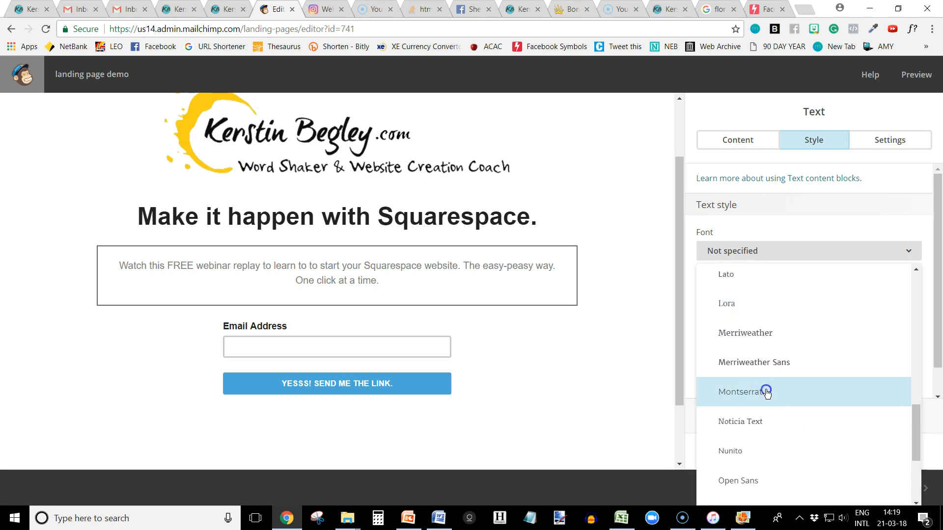
pyautogui.click(767, 393)
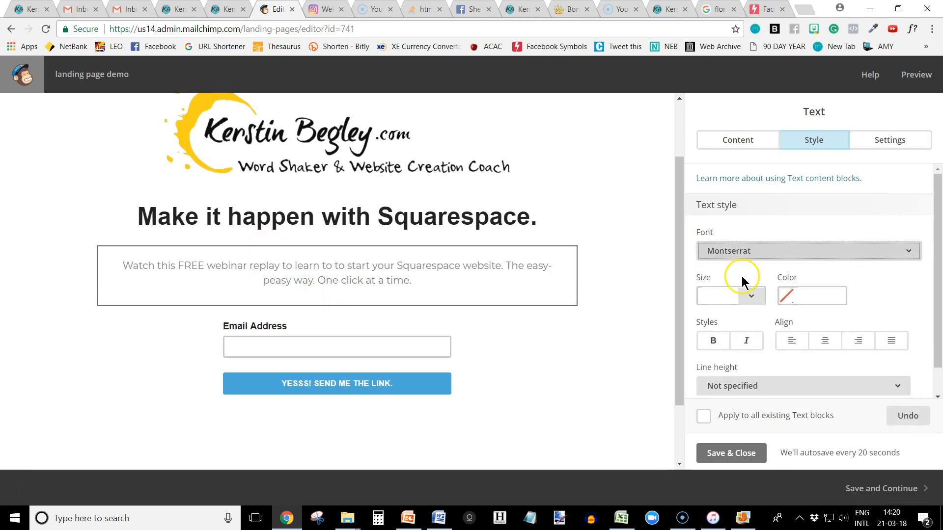
# Try the body paragraph at 14px and 24px, and set its font size to 18px.
pyautogui.click(747, 298)
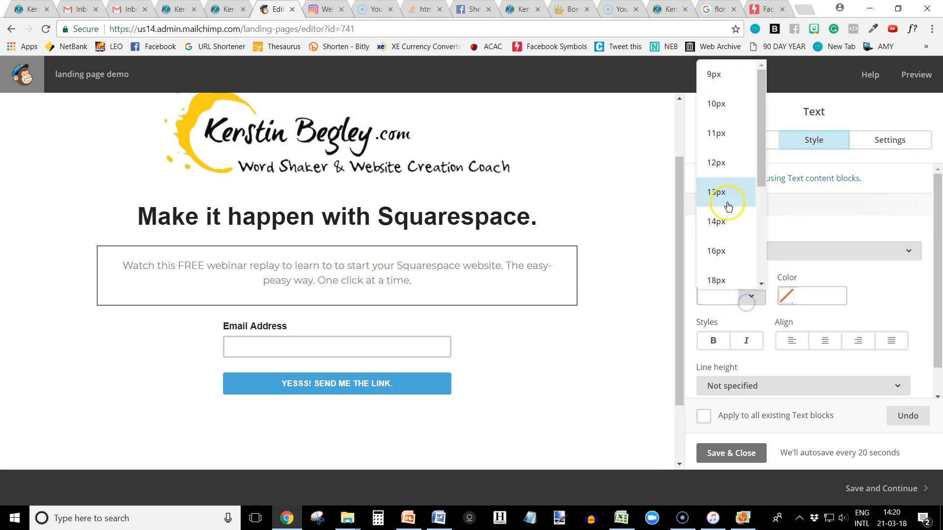
pyautogui.click(716, 220)
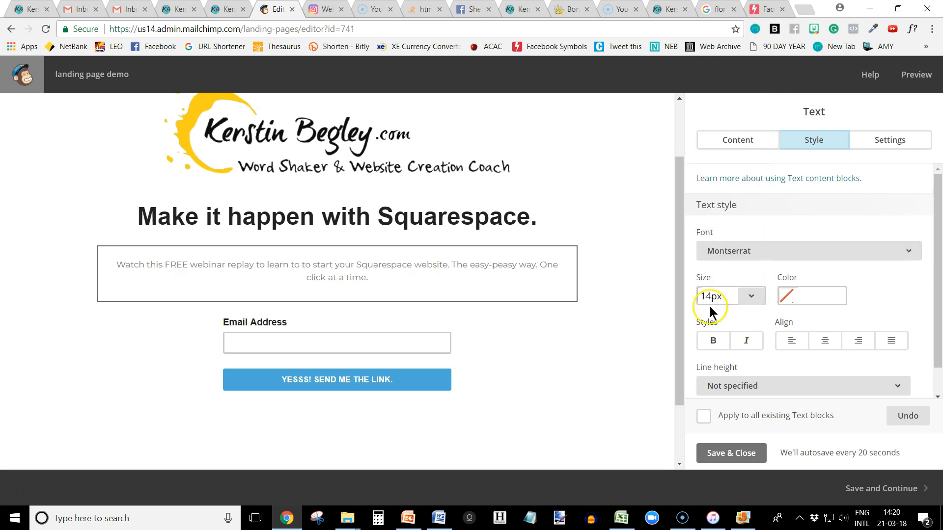
pyautogui.click(751, 301)
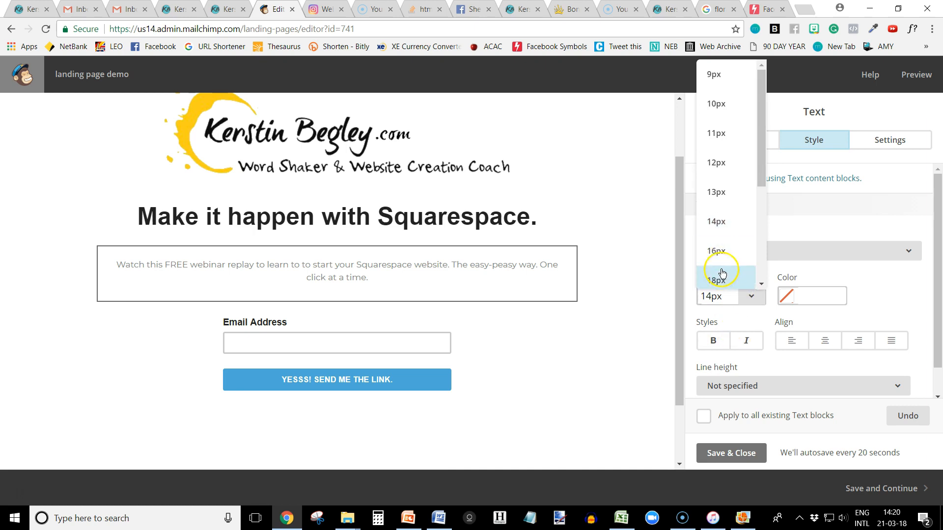
pyautogui.scroll(-2, 722, 255)
pyautogui.click(724, 234)
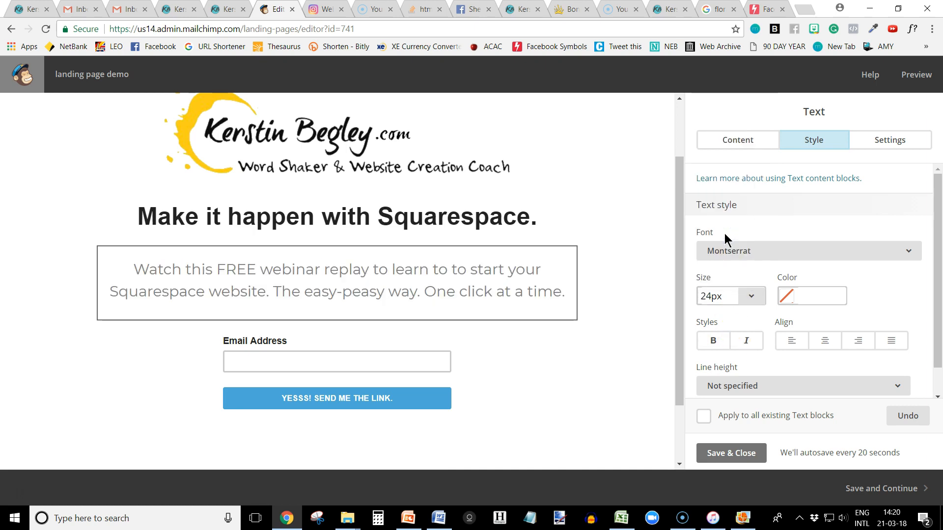
pyautogui.click(742, 295)
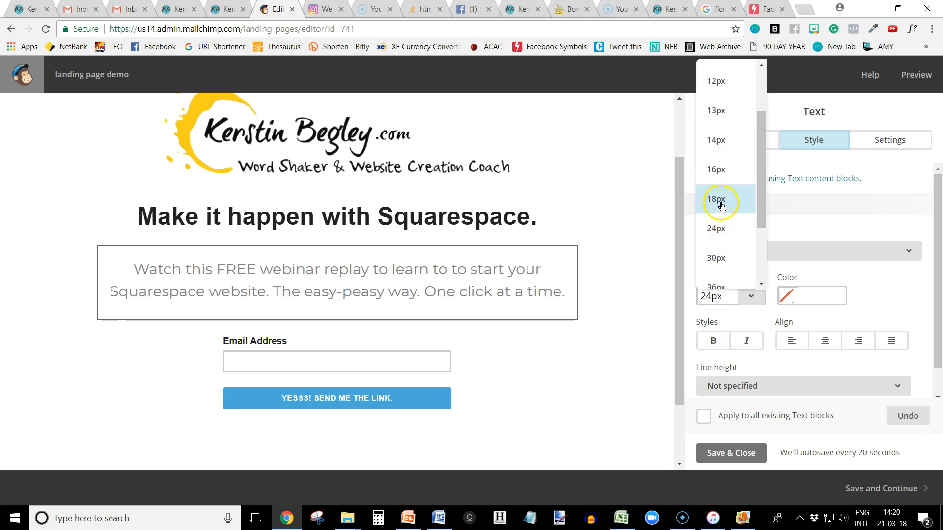
pyautogui.click(721, 206)
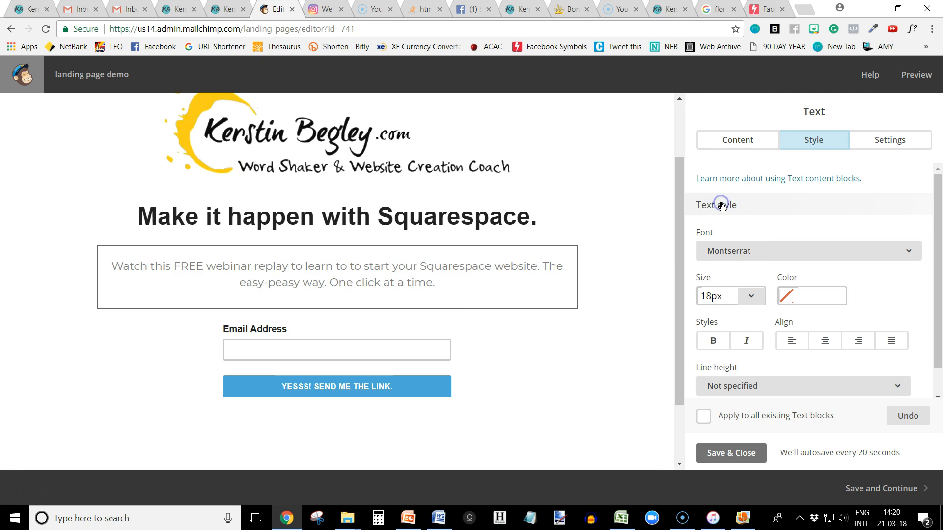
# Set the body paragraph's text color to #212121, and save and close the text block.
pyautogui.click(784, 300)
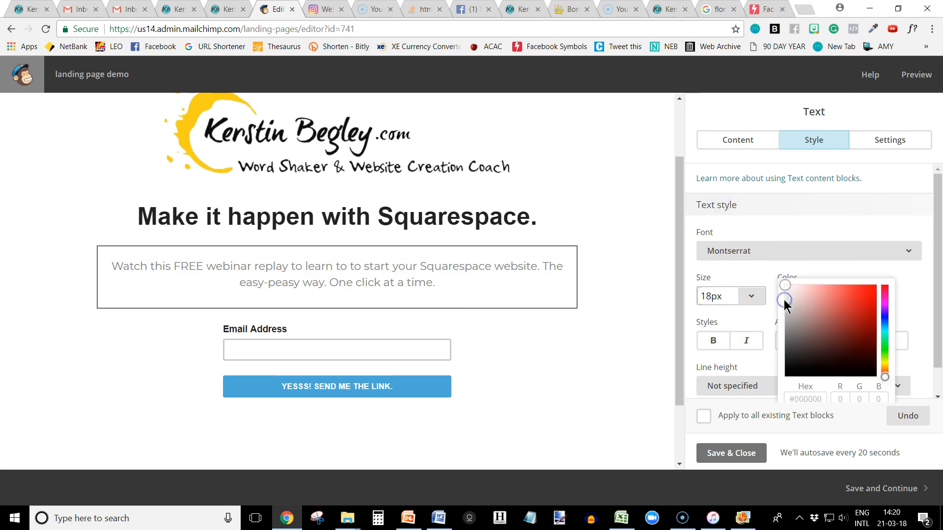
pyautogui.click(796, 399)
pyautogui.click(791, 368)
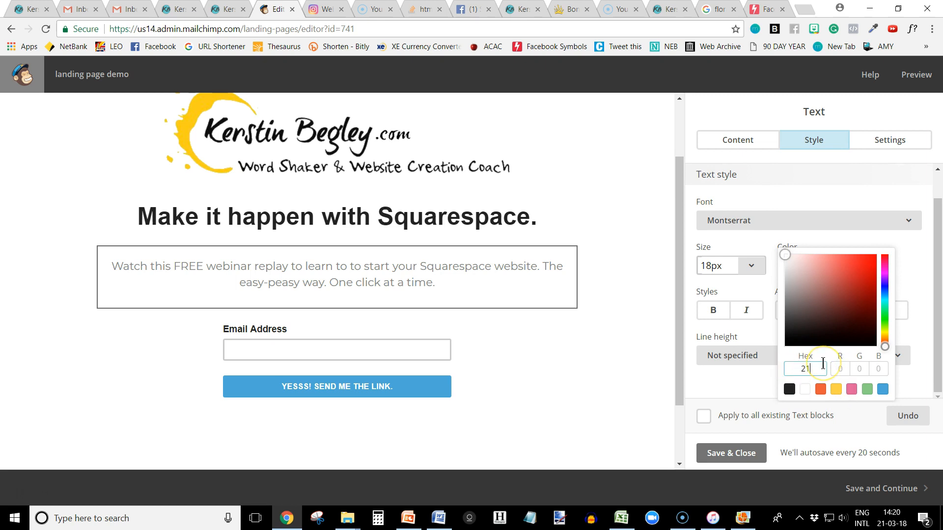
pyautogui.click(790, 370)
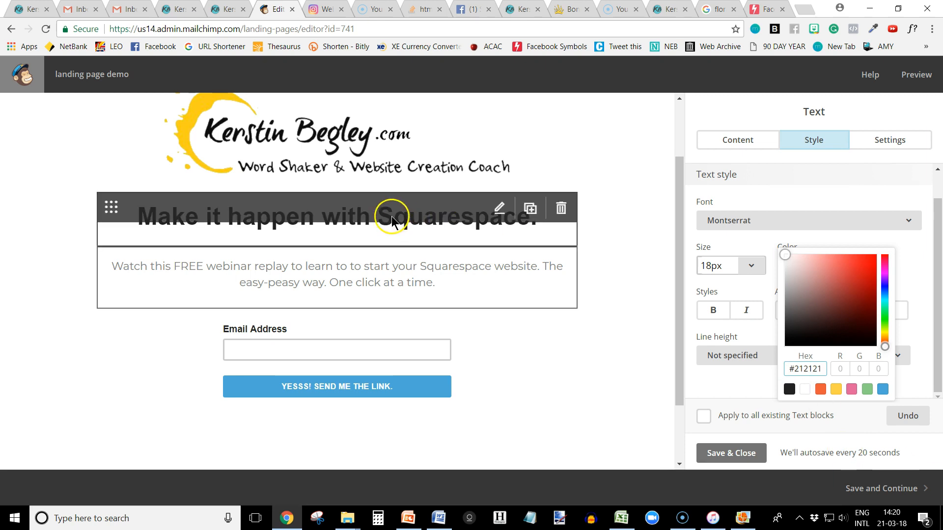
pyautogui.click(749, 251)
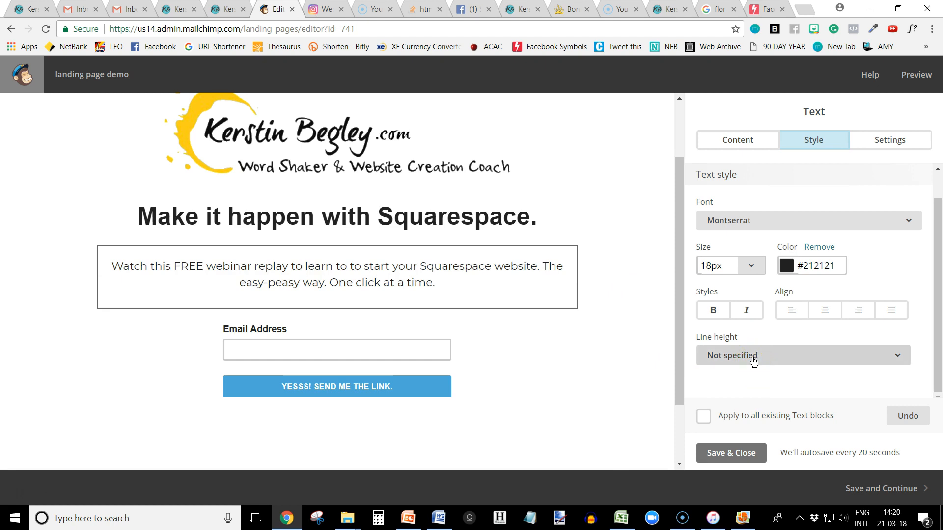
pyautogui.scroll(1, 741, 295)
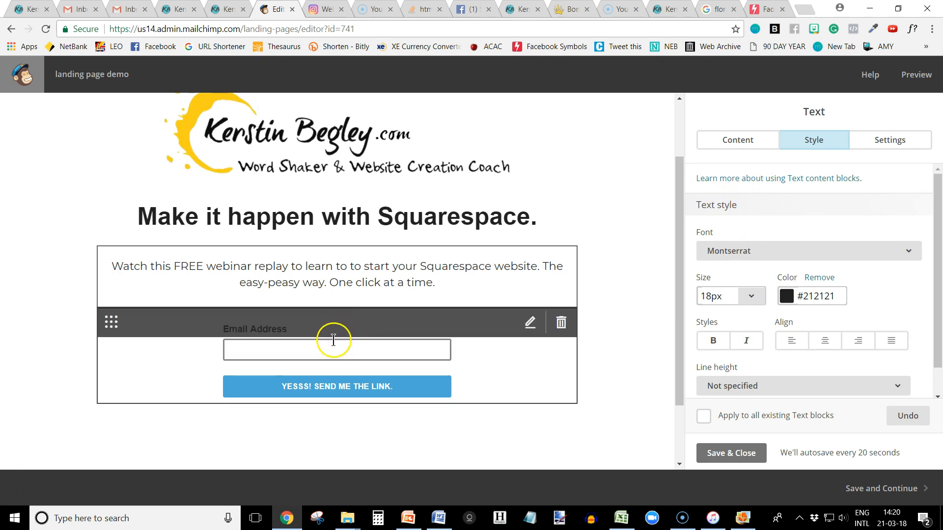
pyautogui.click(748, 455)
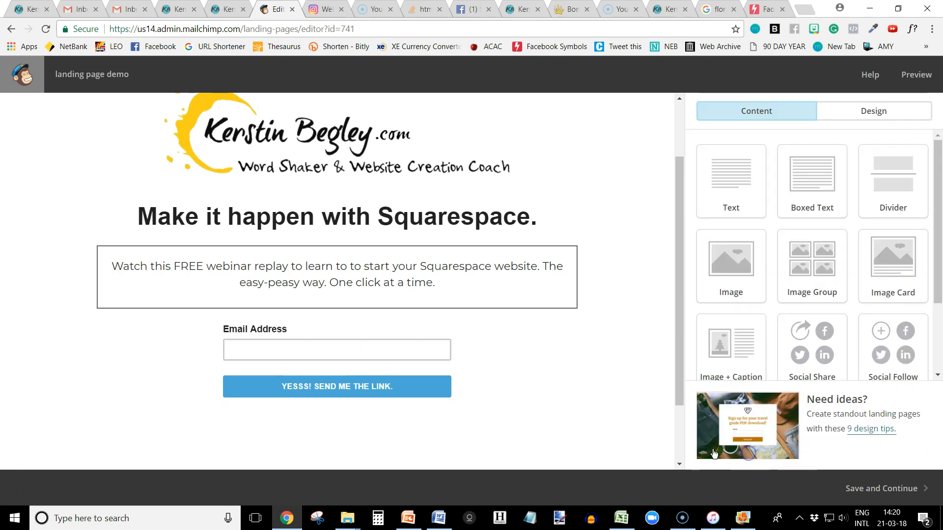
# Set the signup form's label font to Montserrat.
pyautogui.click(398, 353)
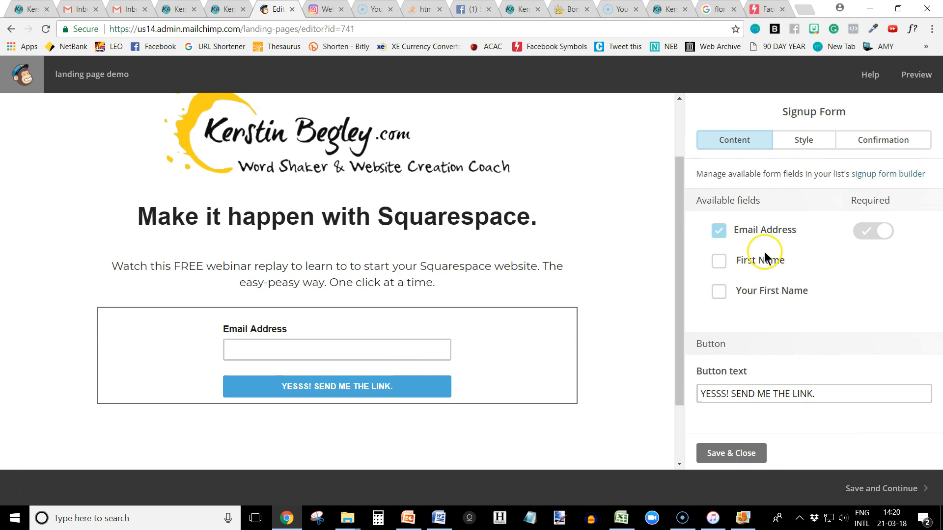
pyautogui.click(803, 142)
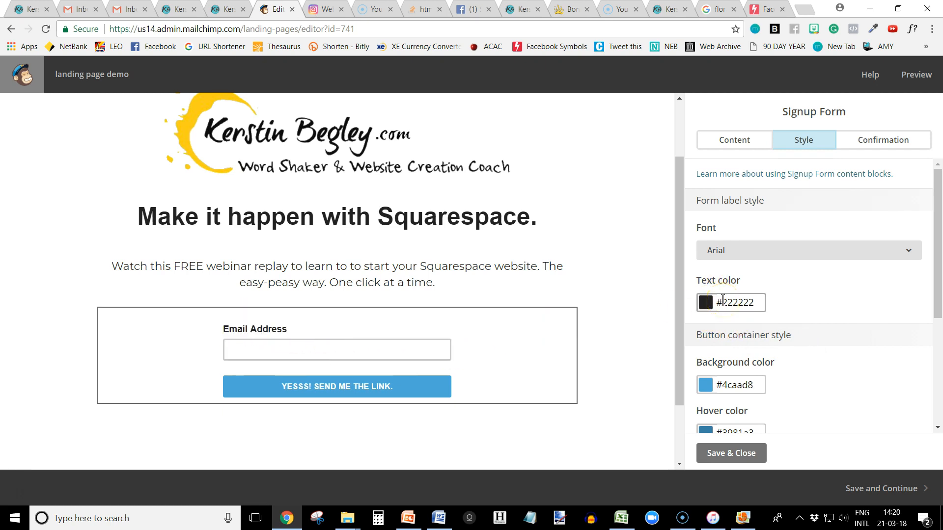
pyautogui.click(743, 254)
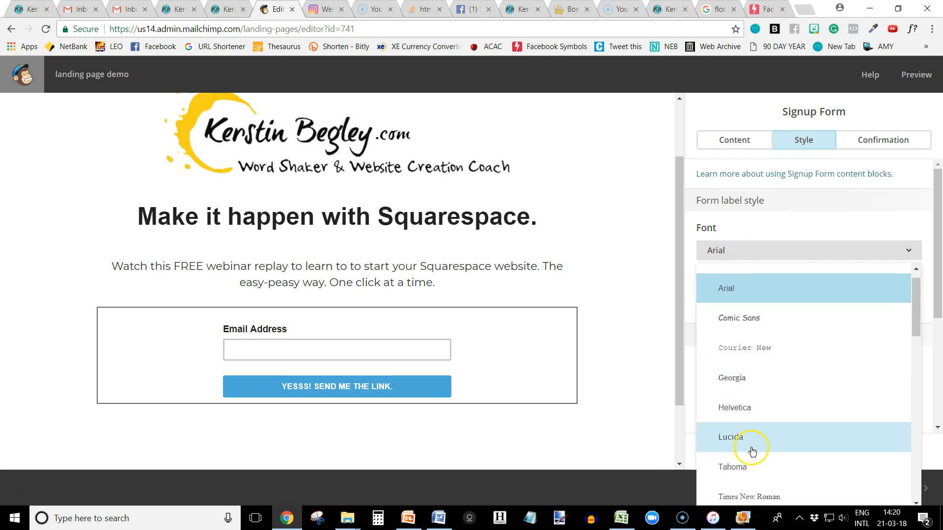
pyautogui.scroll(-5, 752, 451)
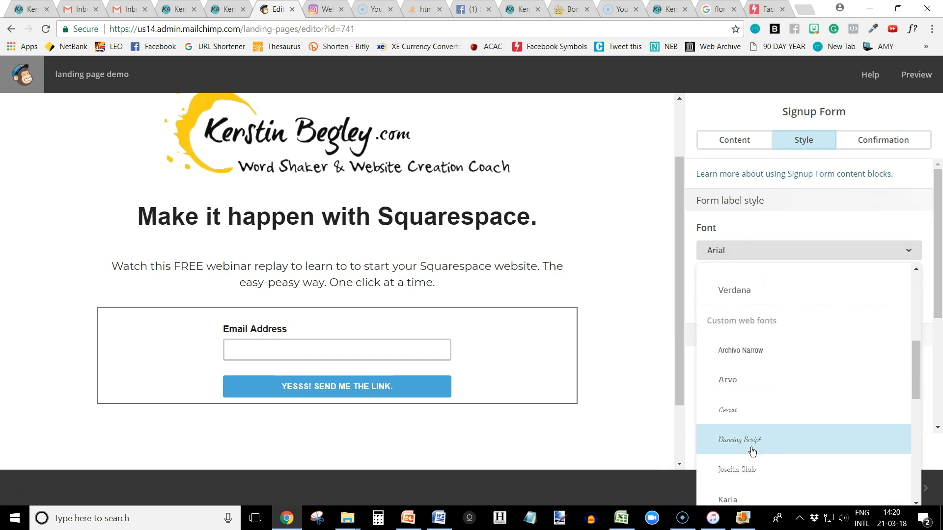
pyautogui.scroll(-5, 752, 451)
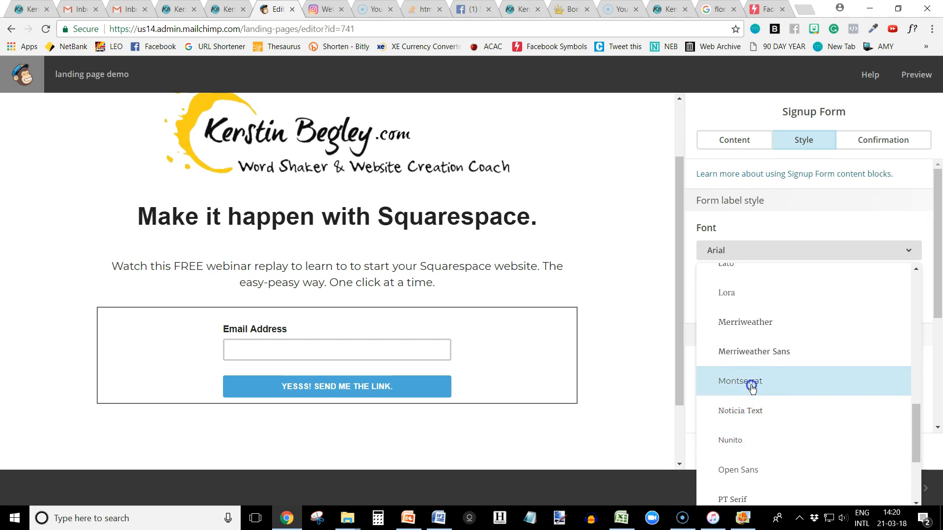
pyautogui.click(752, 387)
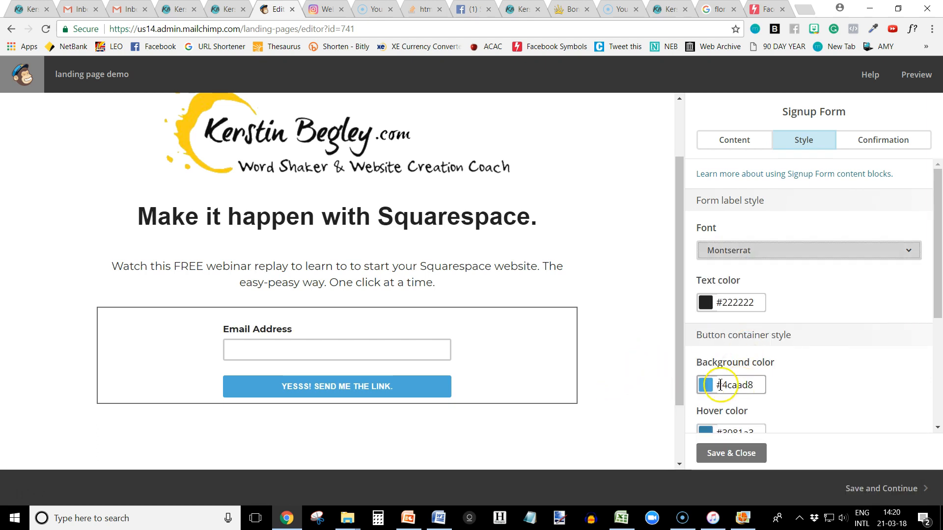
# Set the signup button's background color to the orange swatch, #ea5b3a.
pyautogui.tripleClick(739, 385)
pyautogui.click(706, 387)
pyautogui.click(740, 336)
pyautogui.click(826, 385)
# Set the signup button's hover color to the green swatch, #89d085.
pyautogui.scroll(-2, 786, 373)
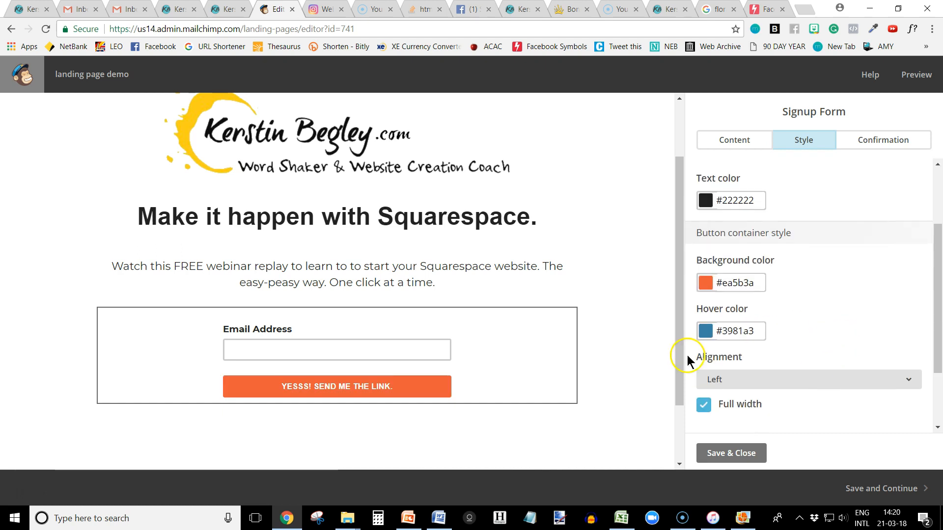
pyautogui.click(705, 334)
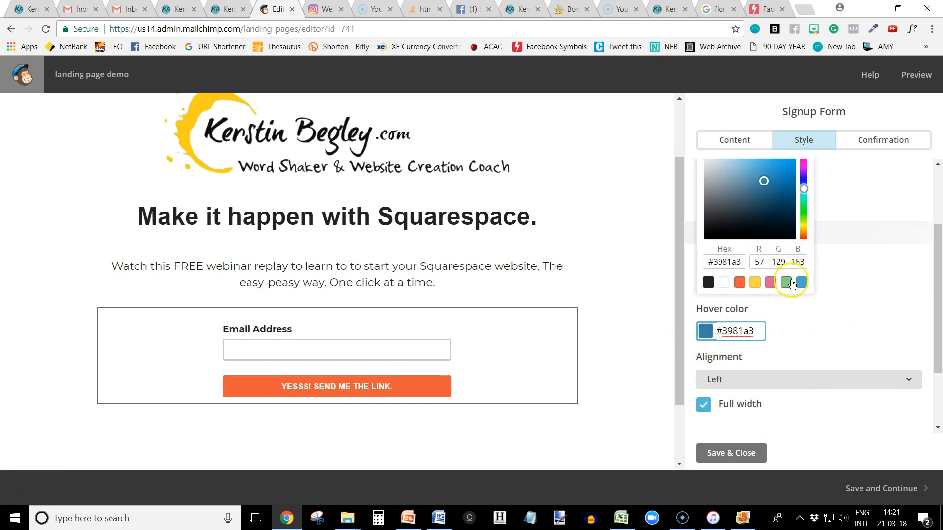
pyautogui.scroll(1, 785, 279)
pyautogui.click(786, 301)
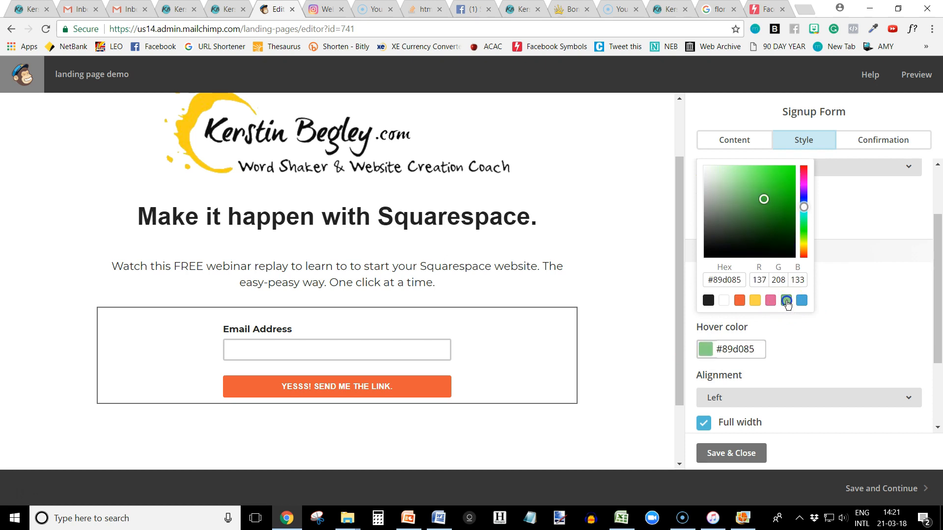
pyautogui.click(811, 359)
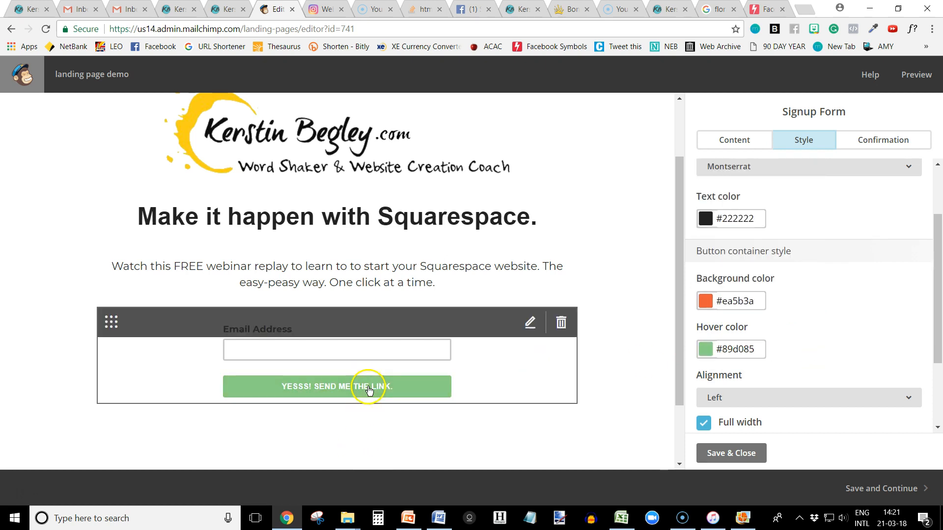
# Turn off the signup button's full width, try it with center alignment and set the alignment back to left.
pyautogui.scroll(-2, 815, 333)
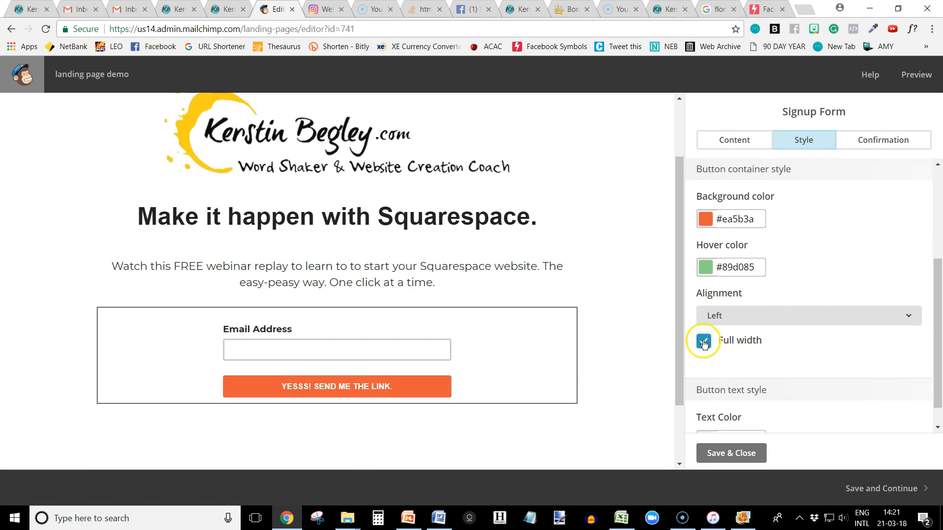
pyautogui.click(704, 342)
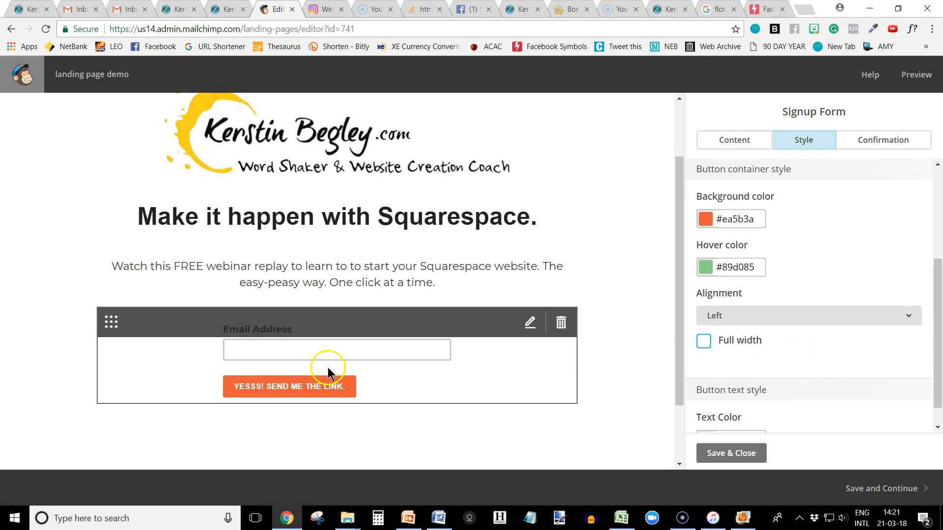
pyautogui.click(724, 315)
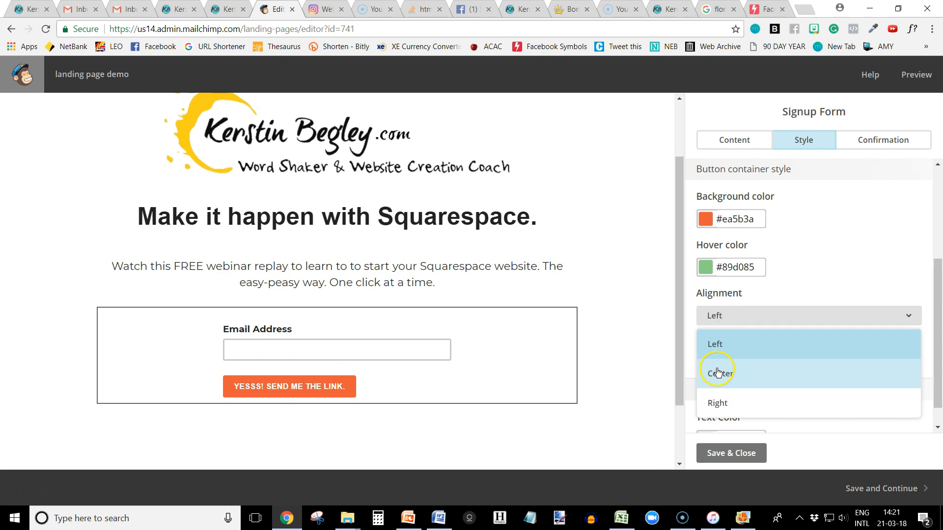
pyautogui.click(718, 373)
pyautogui.click(732, 316)
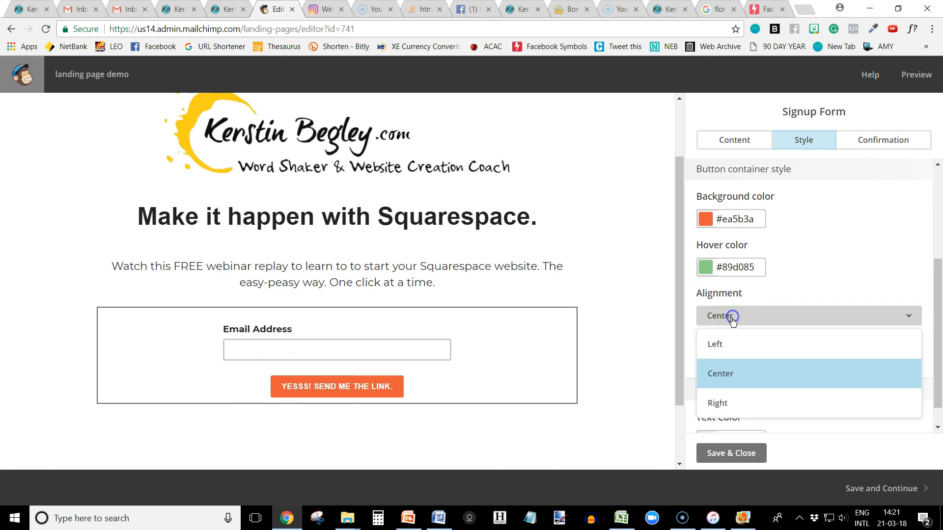
pyautogui.click(718, 350)
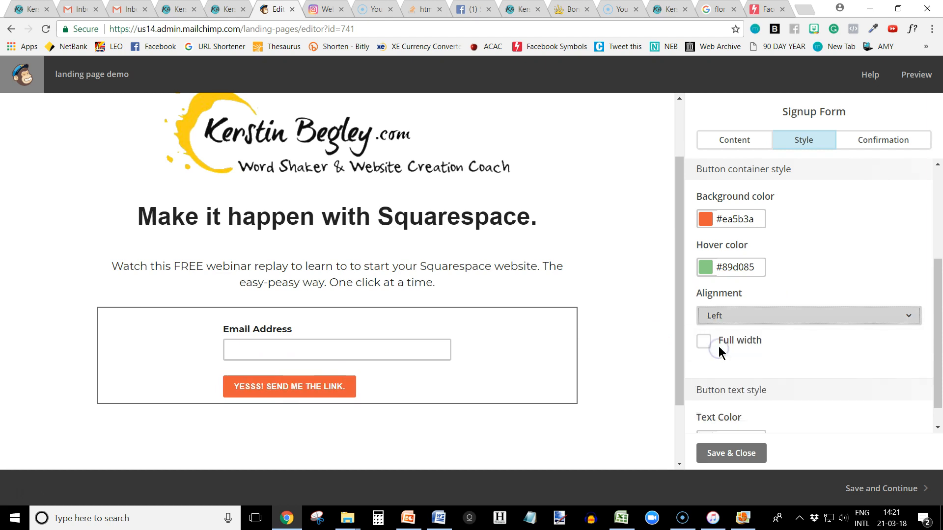
# Center-align the signup button and save the signup form's style settings.
pyautogui.click(710, 320)
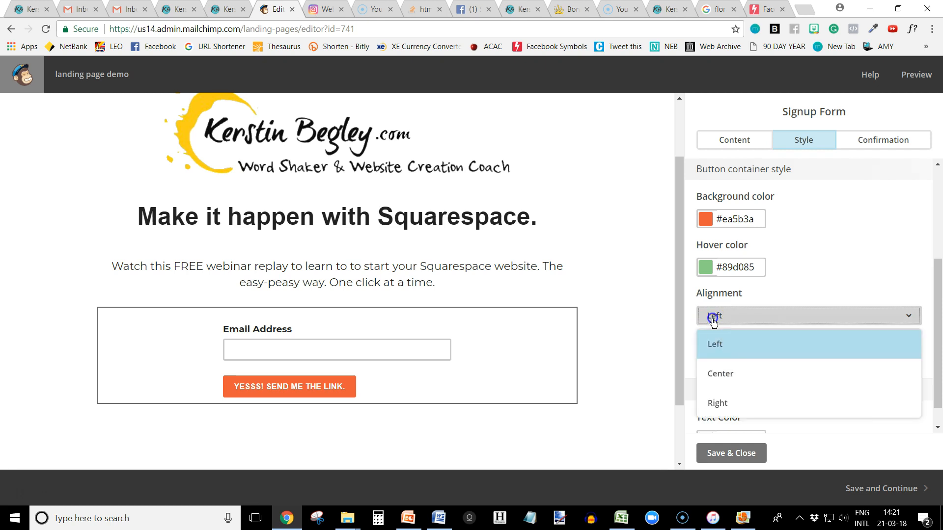
pyautogui.click(721, 373)
pyautogui.scroll(-1, 838, 385)
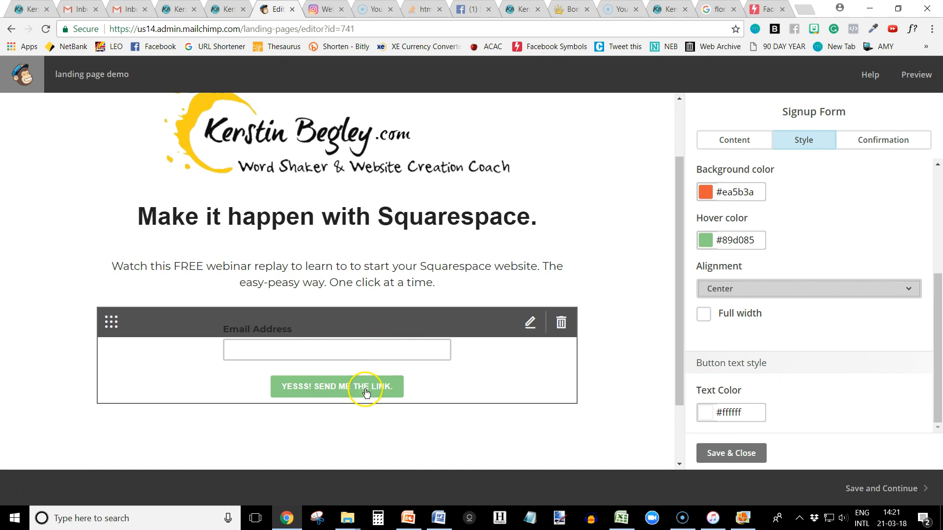
pyautogui.scroll(4, 817, 314)
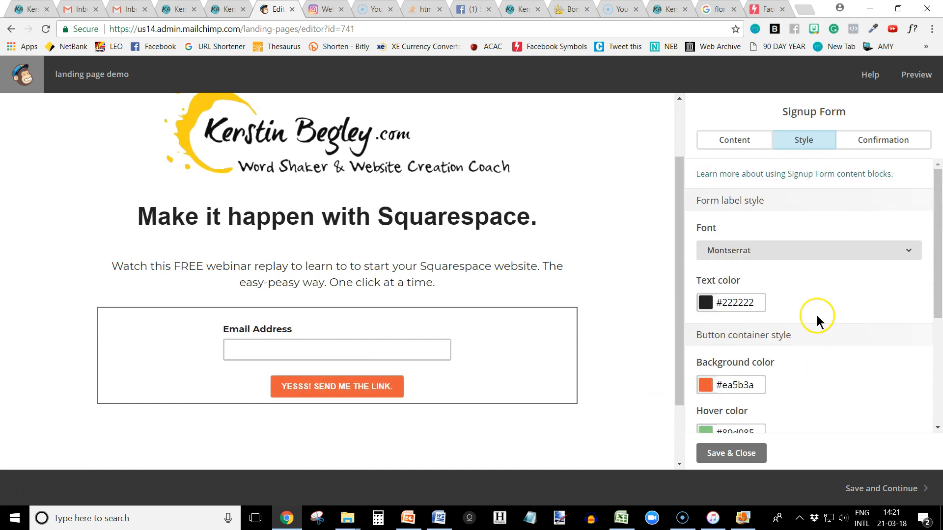
pyautogui.click(730, 452)
# Preview the landing page in desktop view, checking the whole page, and return to the editor.
pyautogui.click(916, 76)
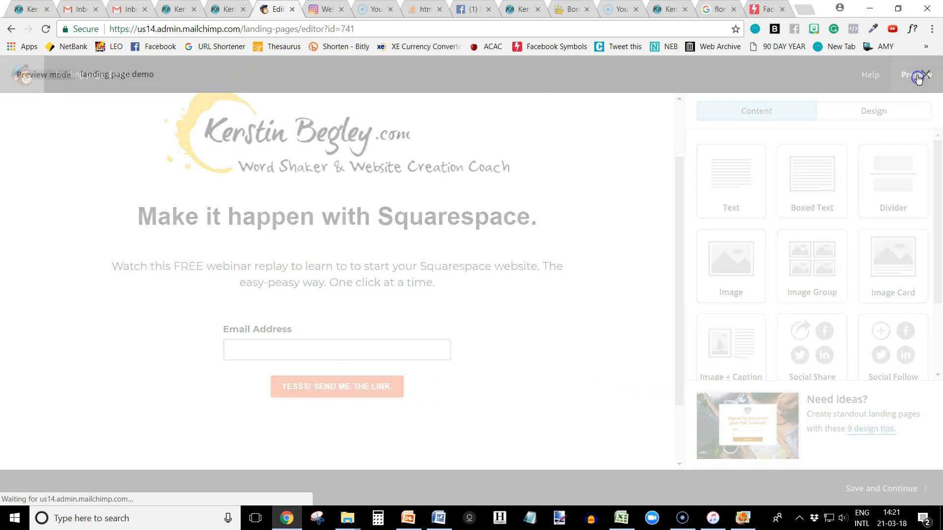
pyautogui.scroll(-3, 163, 407)
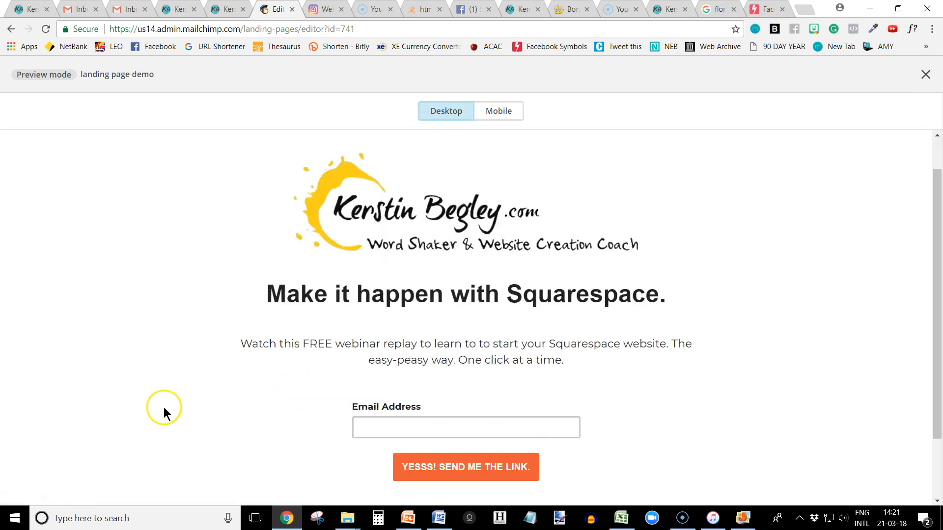
pyautogui.scroll(3, 161, 396)
pyautogui.scroll(-3, 160, 388)
pyautogui.scroll(3, 162, 378)
pyautogui.click(925, 75)
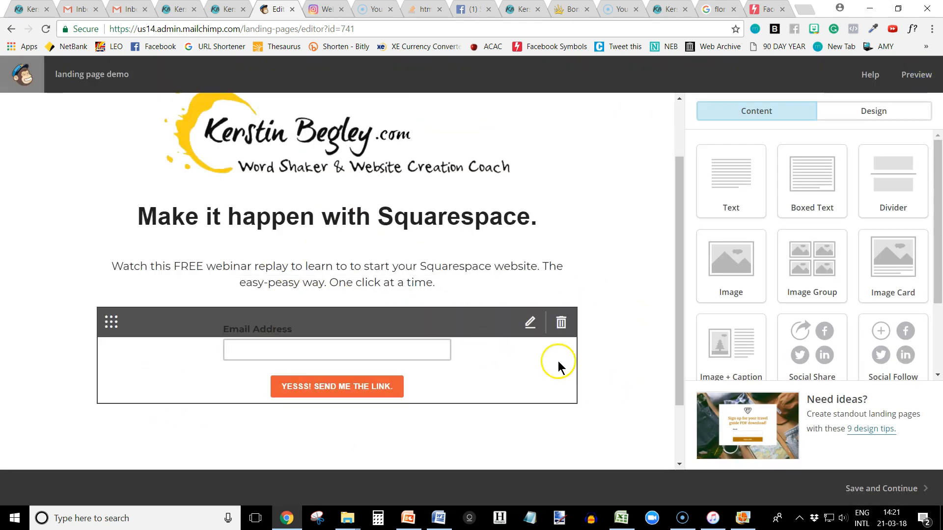
# Set the desk photo with the white keyboard, pen and plant as the page's background image.
pyautogui.scroll(2, 614, 246)
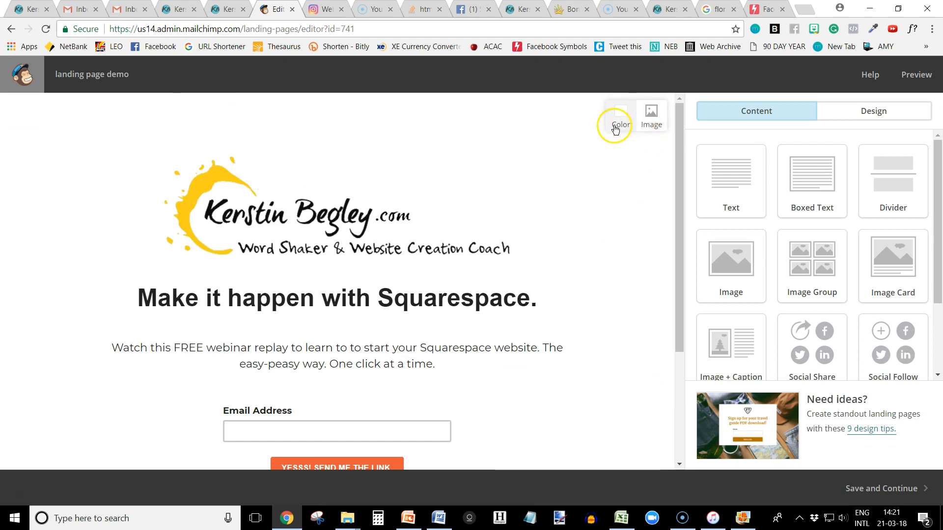
pyautogui.click(651, 120)
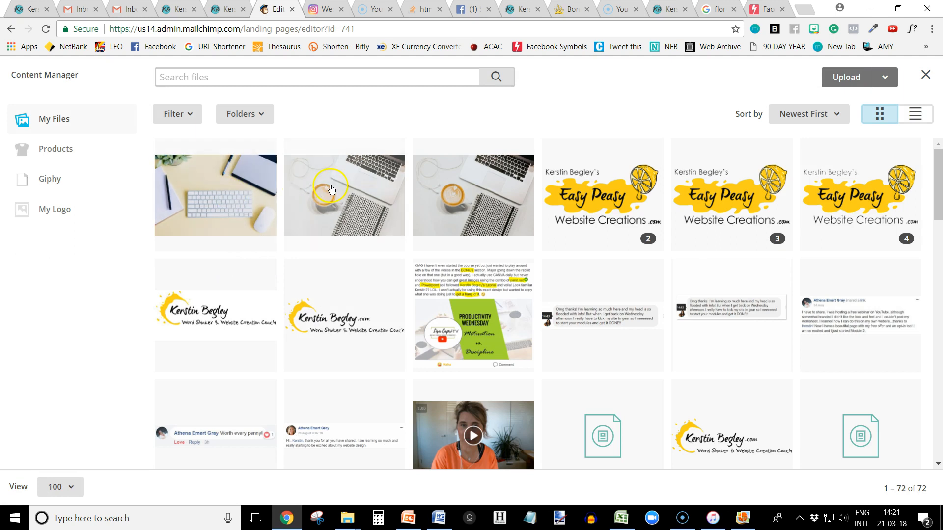
pyautogui.click(219, 190)
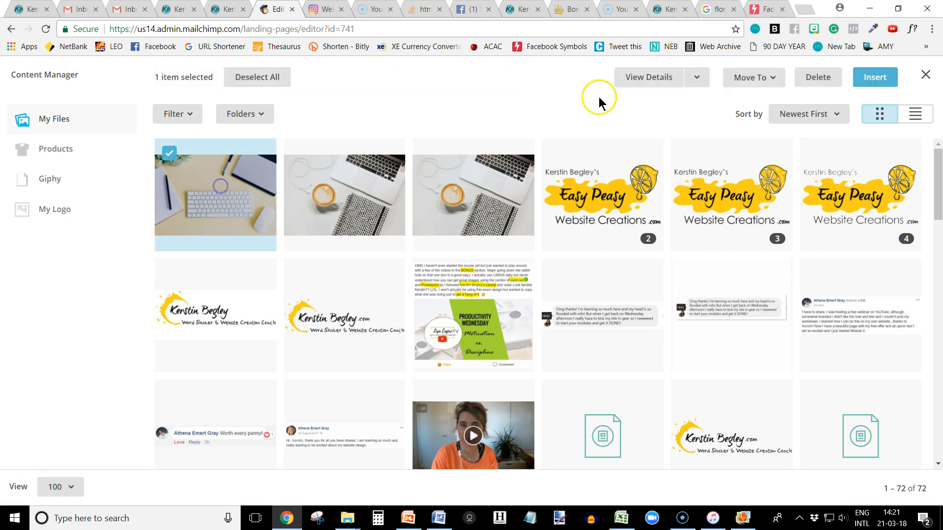
pyautogui.click(866, 78)
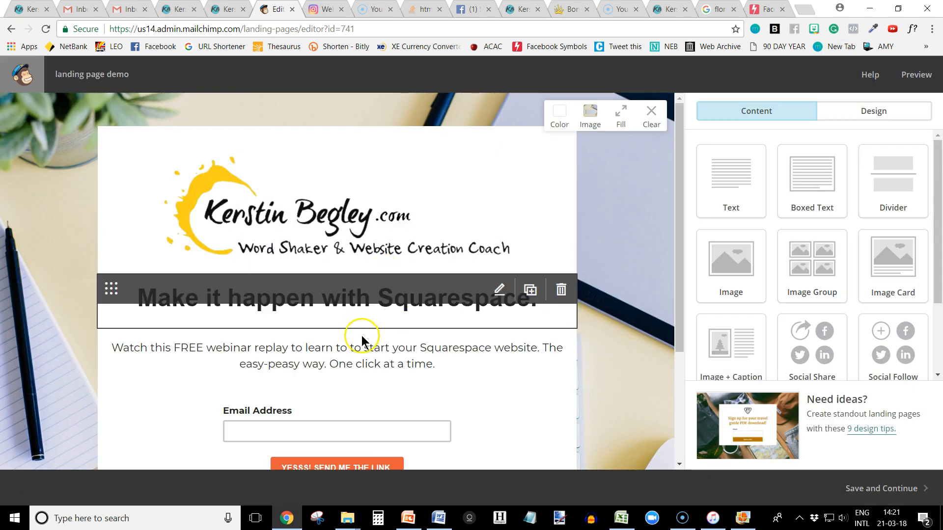
# Preview the landing page with its background photo in desktop view and close the preview.
pyautogui.click(917, 76)
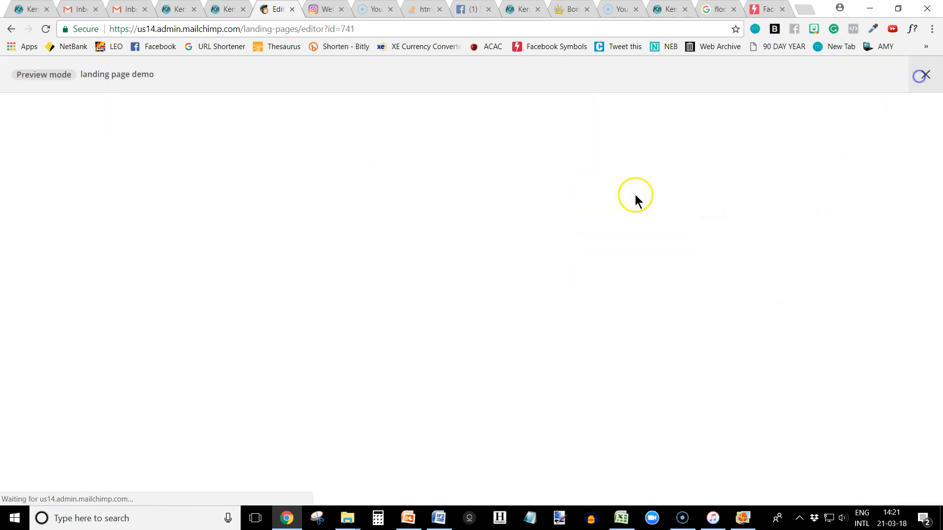
pyautogui.scroll(-3, 137, 344)
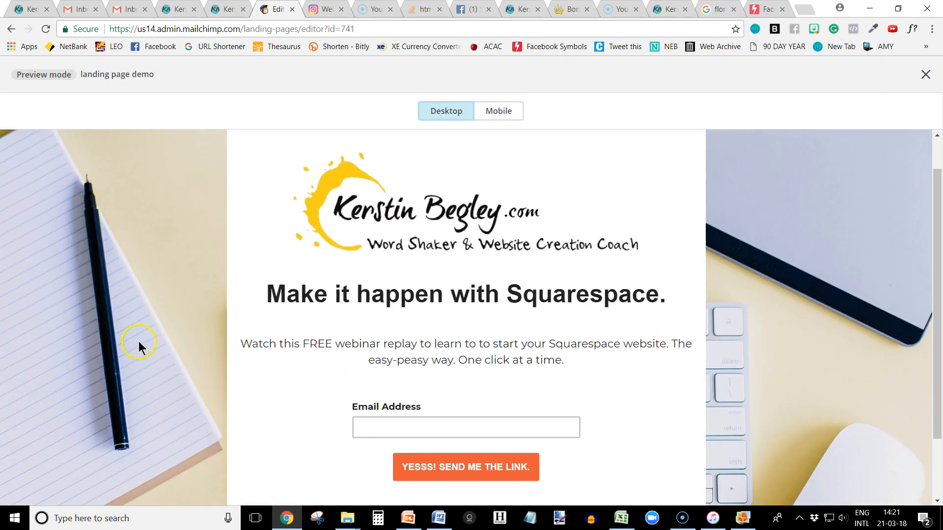
pyautogui.scroll(3, 137, 344)
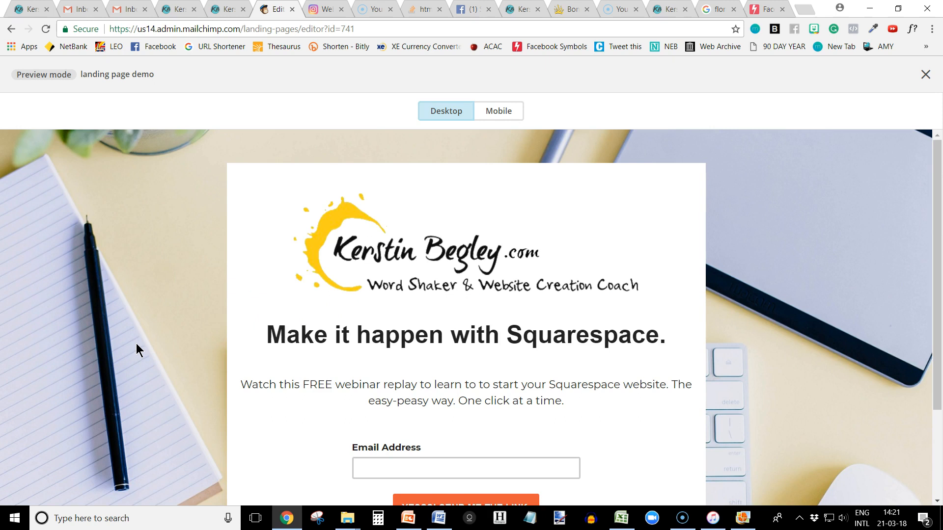
pyautogui.scroll(-3, 136, 343)
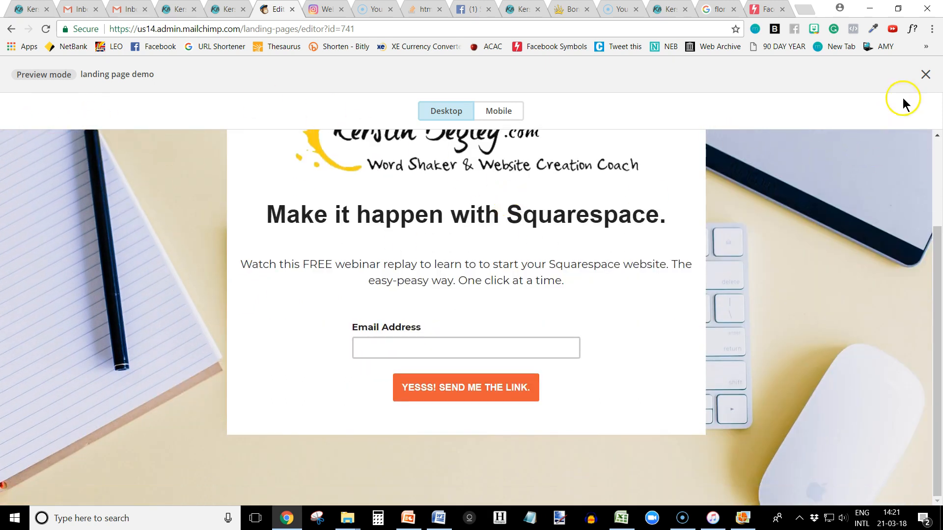
pyautogui.click(925, 74)
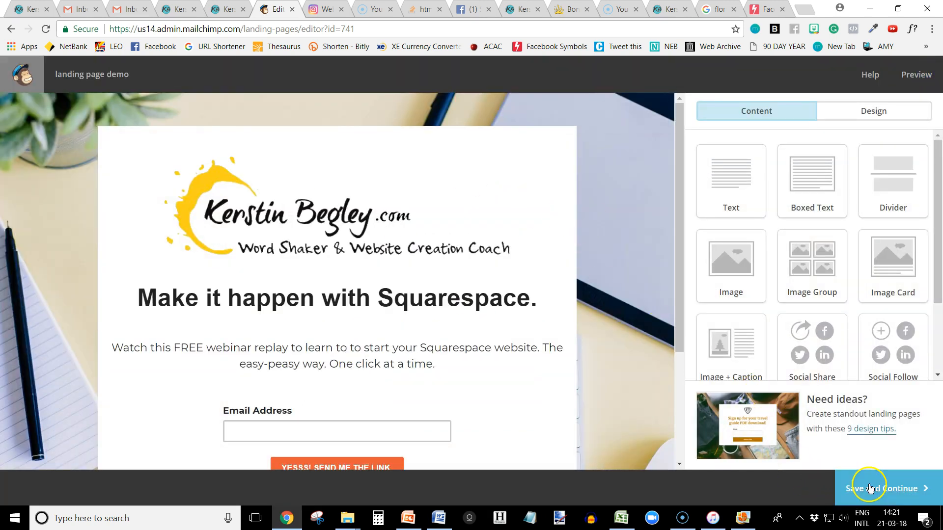
# Save the page design and set the landing page's title to webinar-replay.
pyautogui.scroll(-2, 274, 322)
pyautogui.click(877, 490)
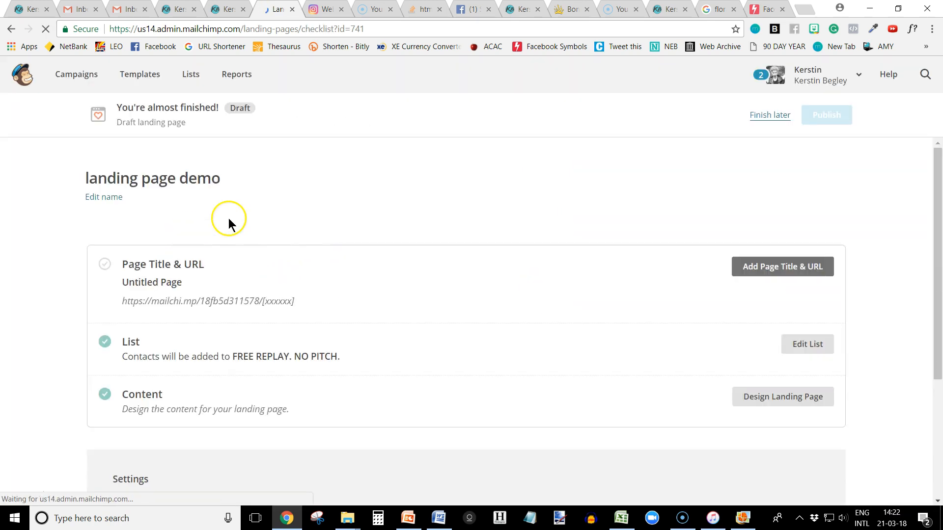
pyautogui.scroll(-1, 39, 295)
pyautogui.click(778, 229)
pyautogui.moveTo(269, 261); pyautogui.dragTo(94, 265)
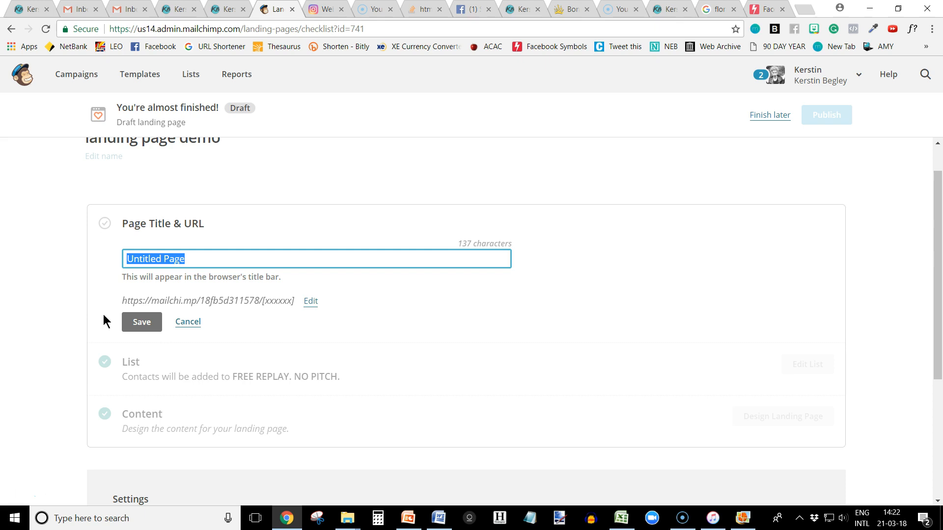
pyautogui.write('webinar-replay')
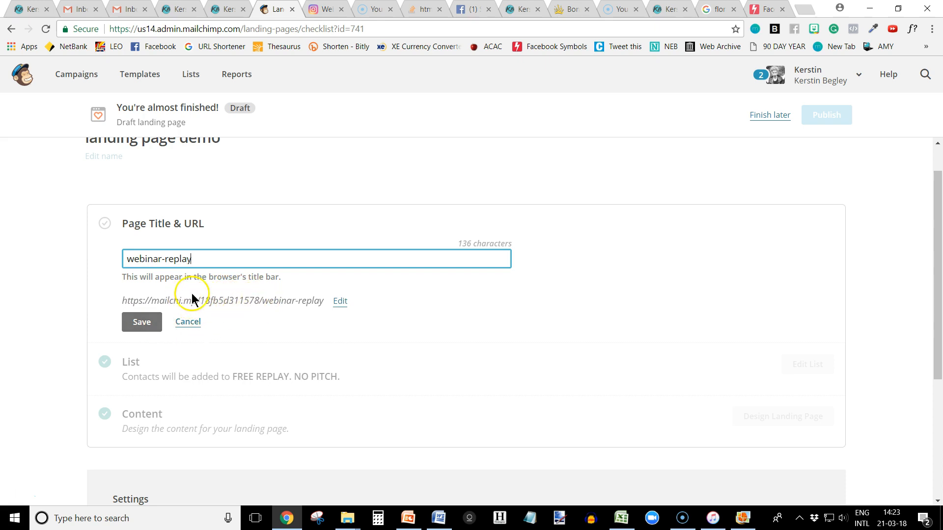
pyautogui.click(143, 325)
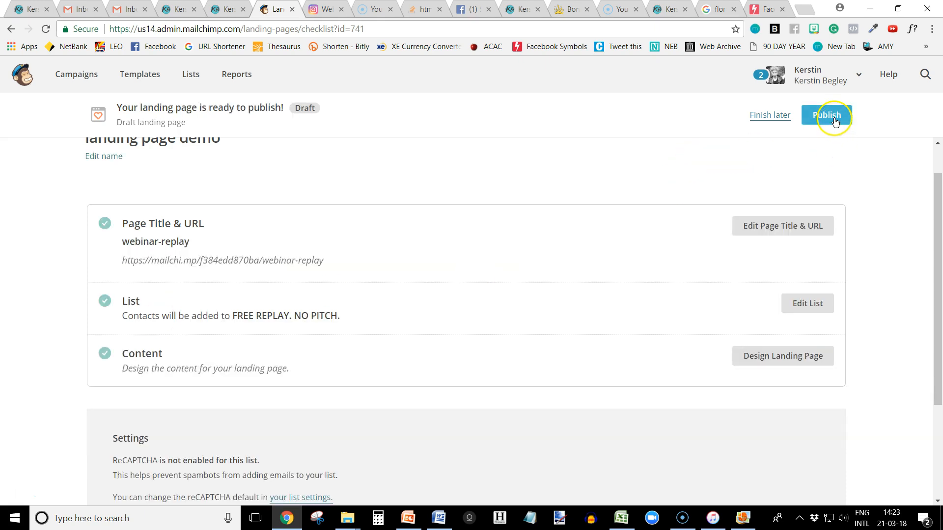
# Publish the landing page and view it at its live URL in a new browser tab.
pyautogui.click(837, 123)
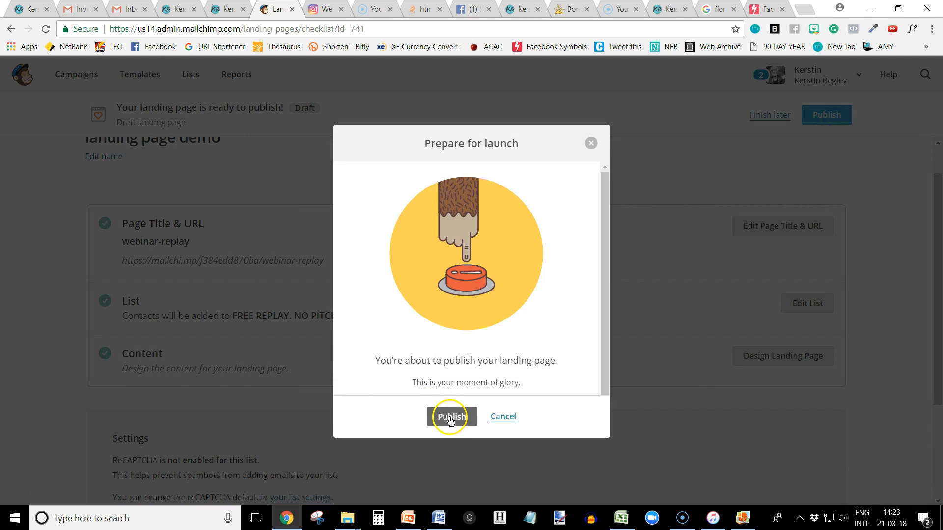
pyautogui.click(451, 417)
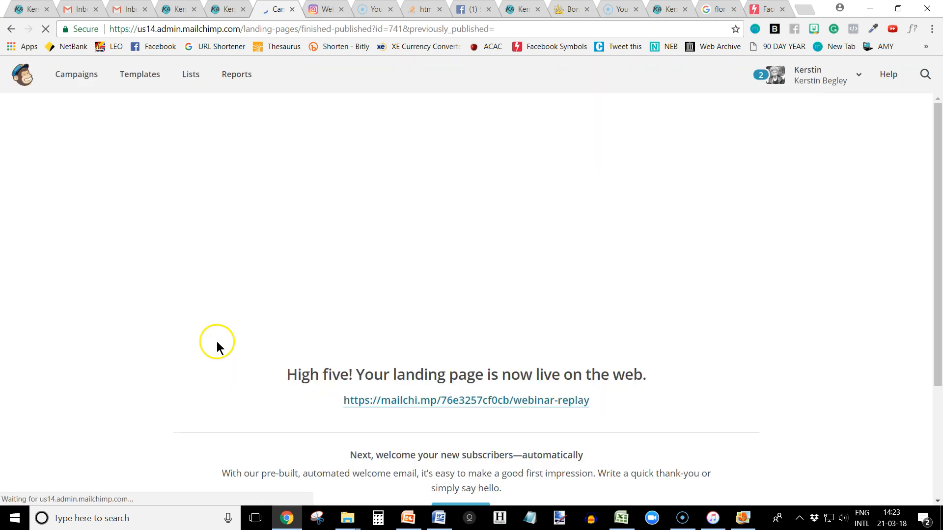
pyautogui.moveTo(309, 403); pyautogui.dragTo(622, 417)
pyautogui.hotkey('ctrl', 'c')
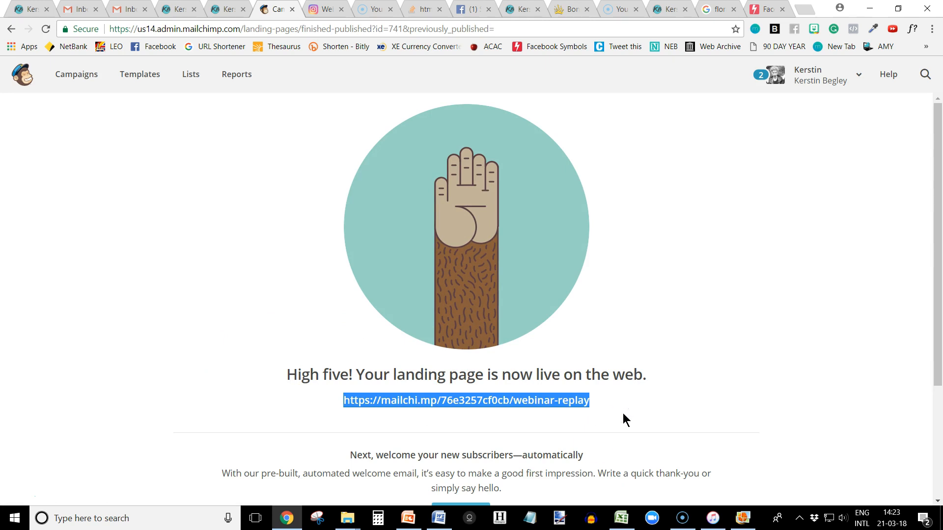
pyautogui.click(805, 9)
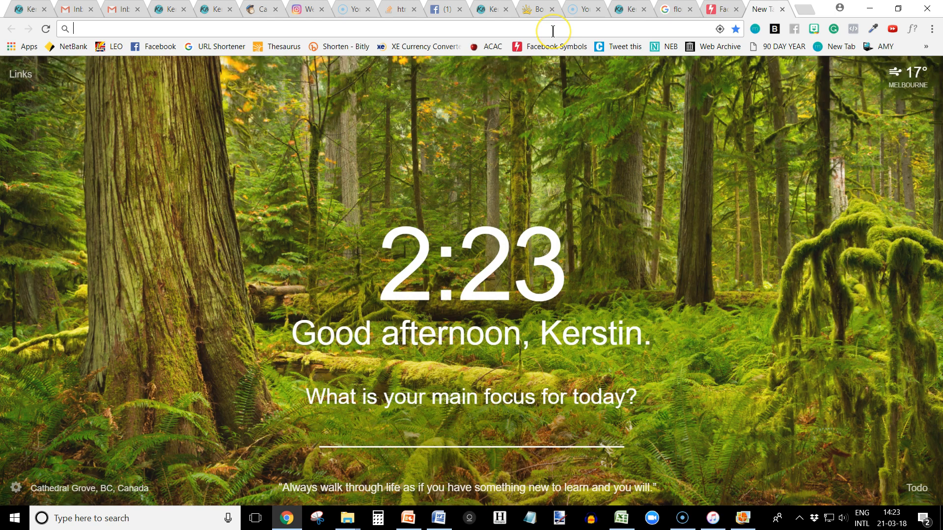
pyautogui.hotkey('ctrl', 'v')
pyautogui.press('Return')
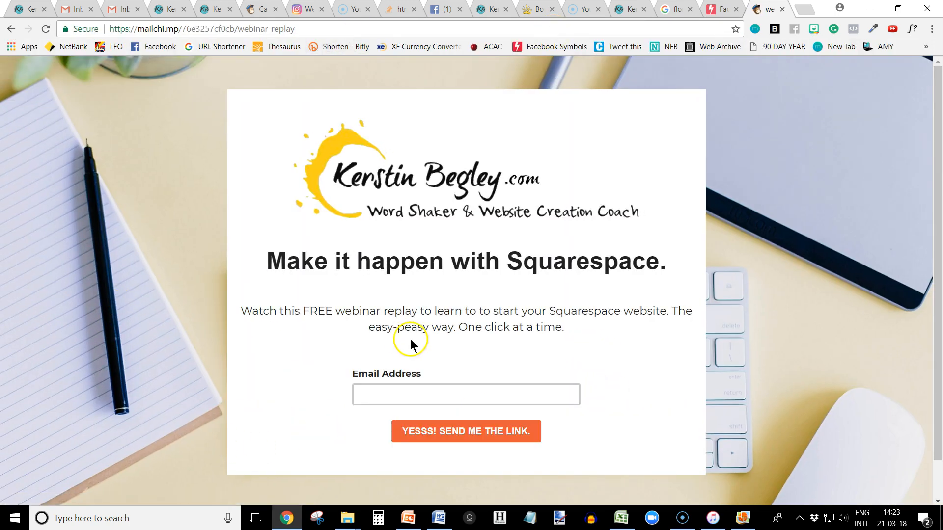
pyautogui.scroll(-1, 201, 419)
pyautogui.scroll(1, 167, 373)
# Reopen the published landing page demo for editing from the campaigns list, and open and close its description text block.
pyautogui.click(254, 9)
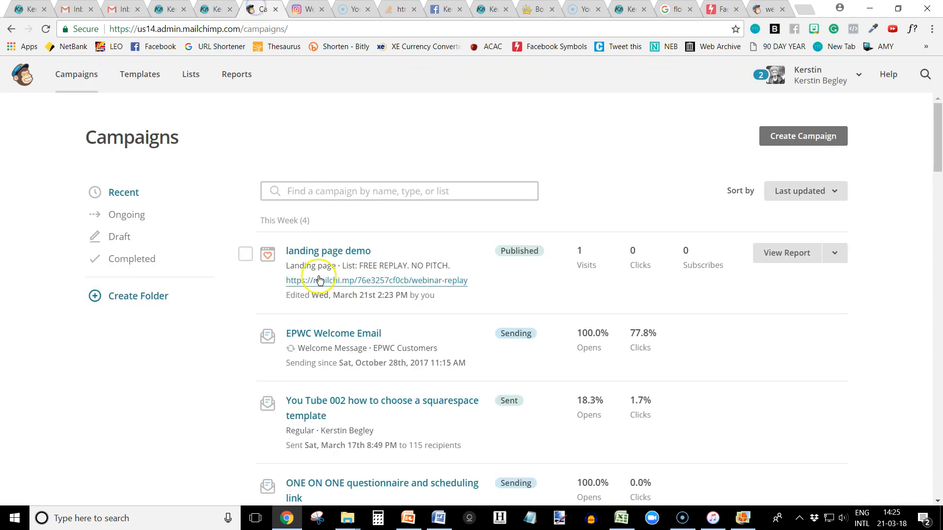
pyautogui.click(245, 254)
pyautogui.click(834, 253)
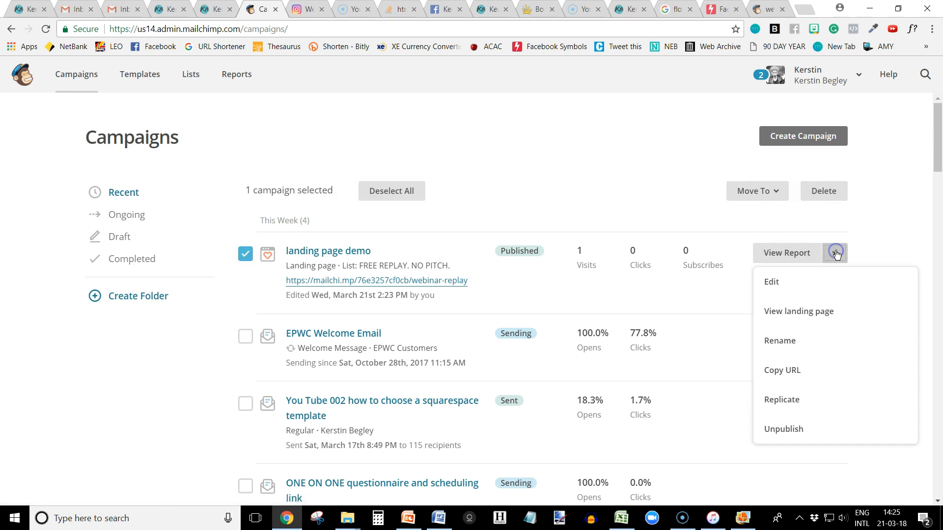
pyautogui.click(770, 281)
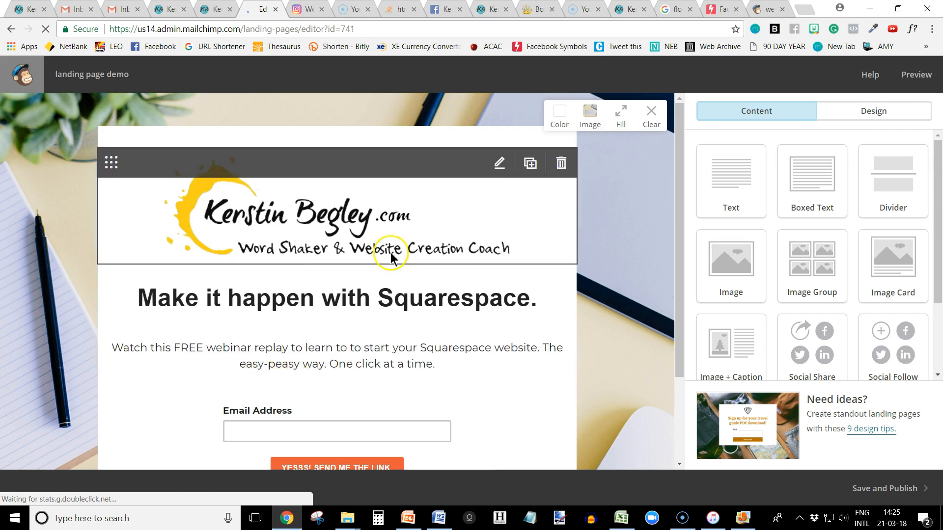
pyautogui.click(386, 383)
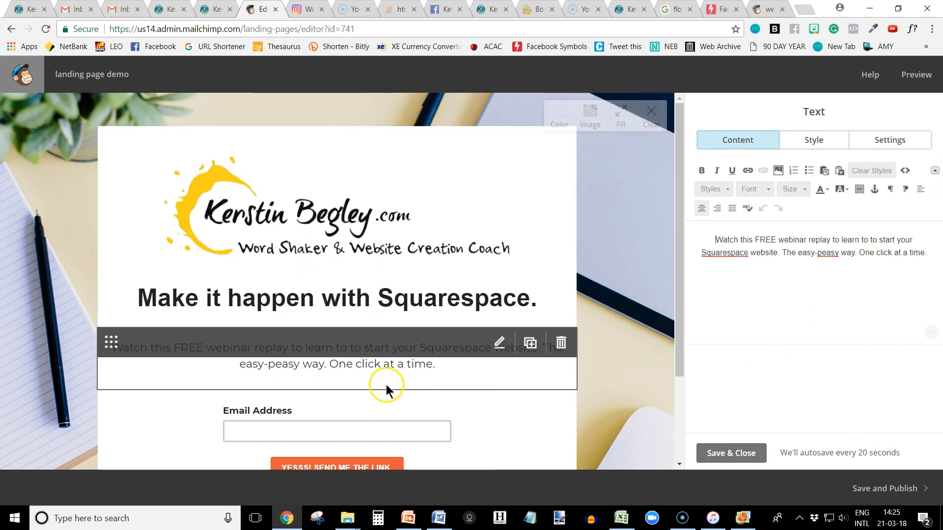
pyautogui.click(747, 451)
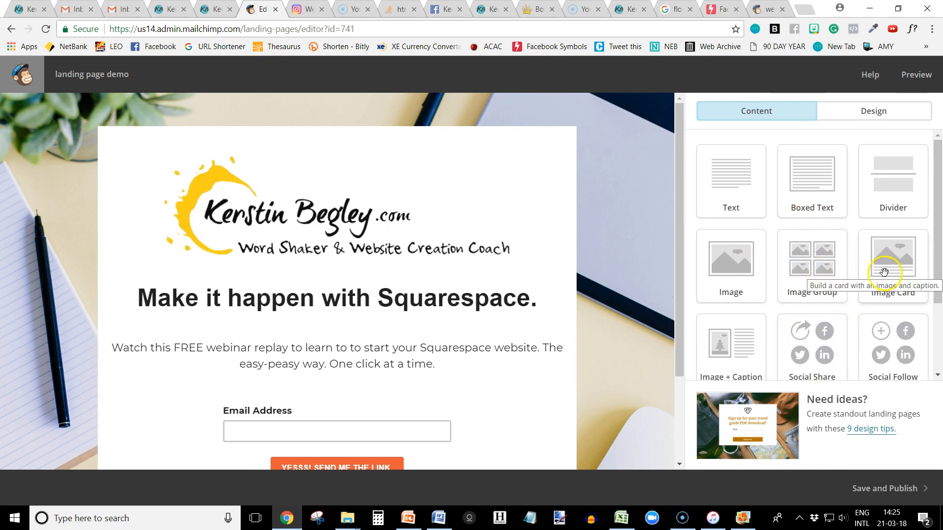
# Add an Image + Caption block between the headline and the webinar description.
pyautogui.scroll(-1, 859, 285)
pyautogui.moveTo(730, 334); pyautogui.dragTo(344, 339)
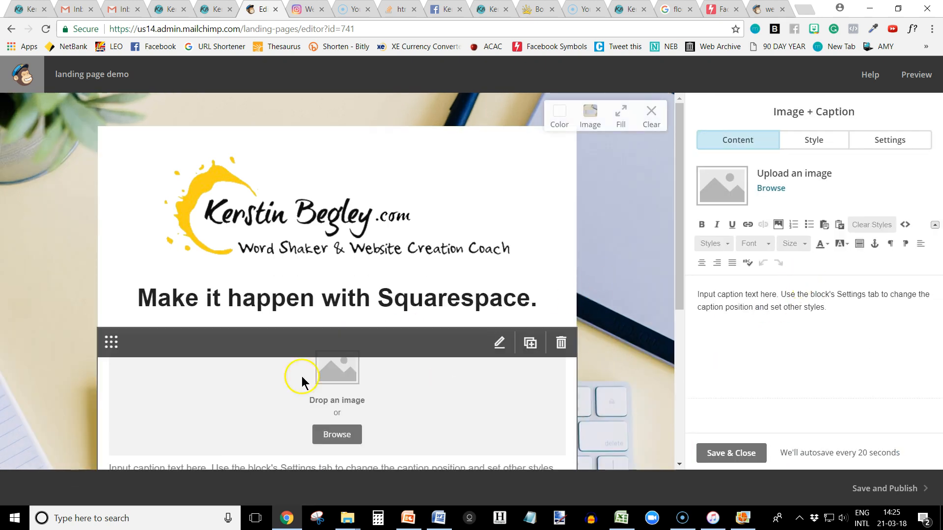
pyautogui.scroll(-3, 301, 376)
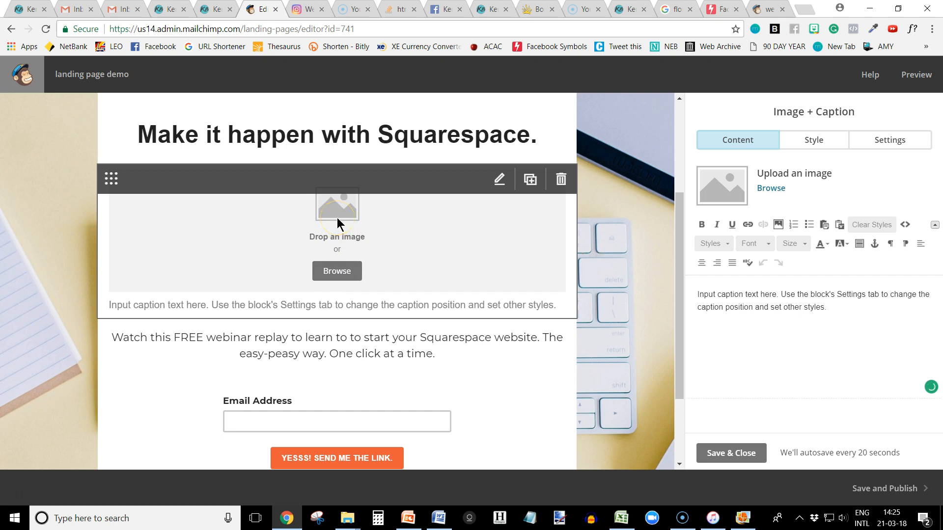
# Insert the black-and-white portrait photo from the uploaded files into the Image + Caption block.
pyautogui.click(337, 271)
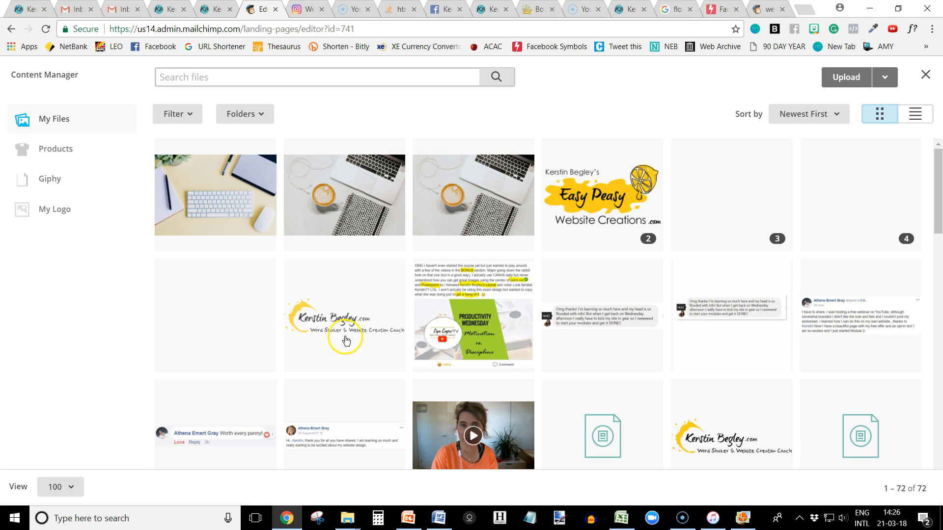
pyautogui.scroll(-3, 312, 361)
pyautogui.scroll(-3, 312, 361)
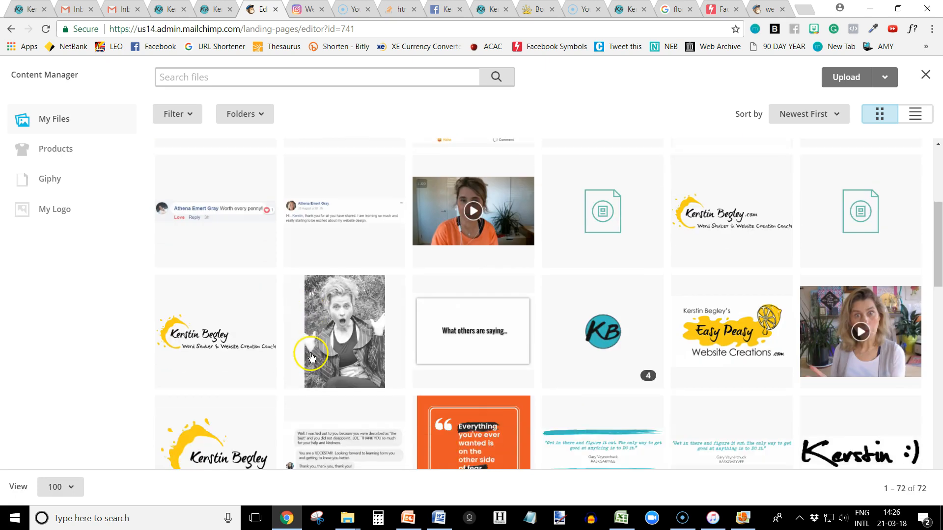
pyautogui.click(344, 317)
pyautogui.click(882, 79)
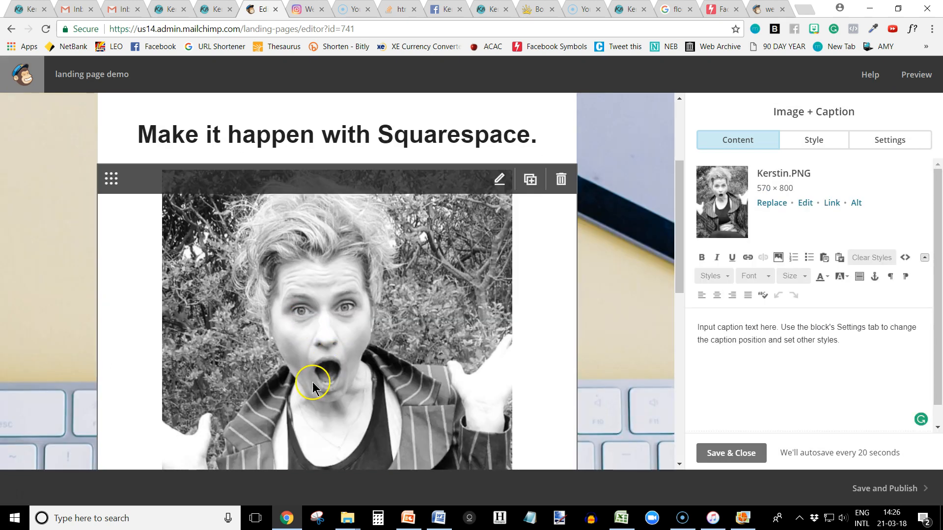
pyautogui.scroll(-5, 316, 378)
pyautogui.scroll(2, 317, 366)
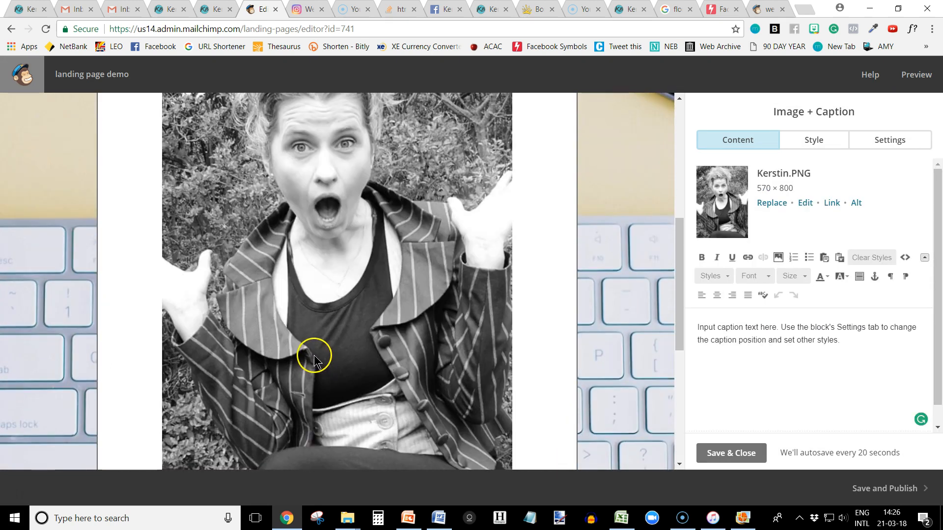
# Set the caption position of the Image + Caption block to Right so the text sits beside the portrait.
pyautogui.scroll(3, 330, 288)
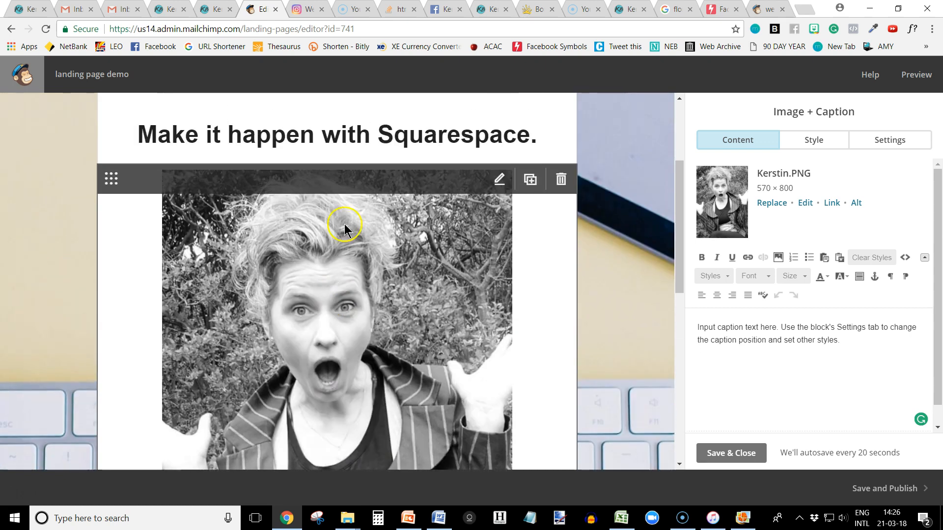
pyautogui.click(890, 141)
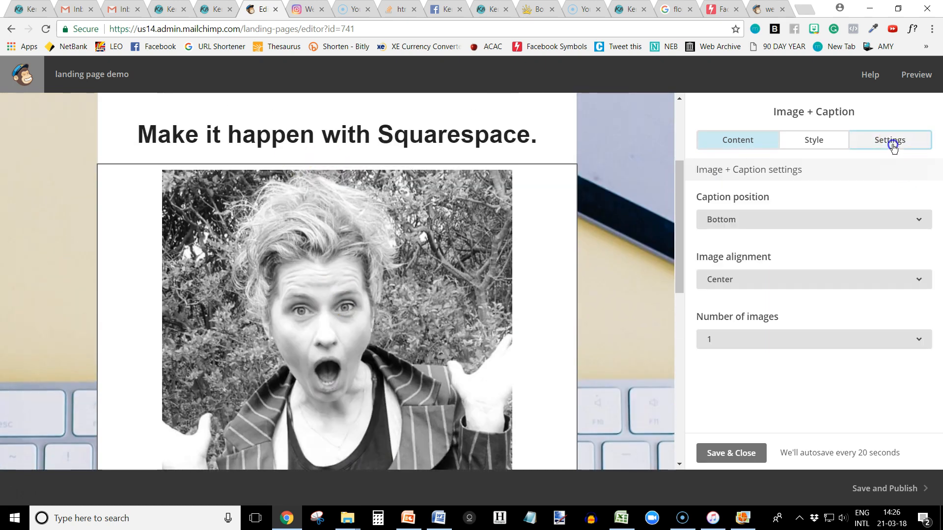
pyautogui.click(740, 222)
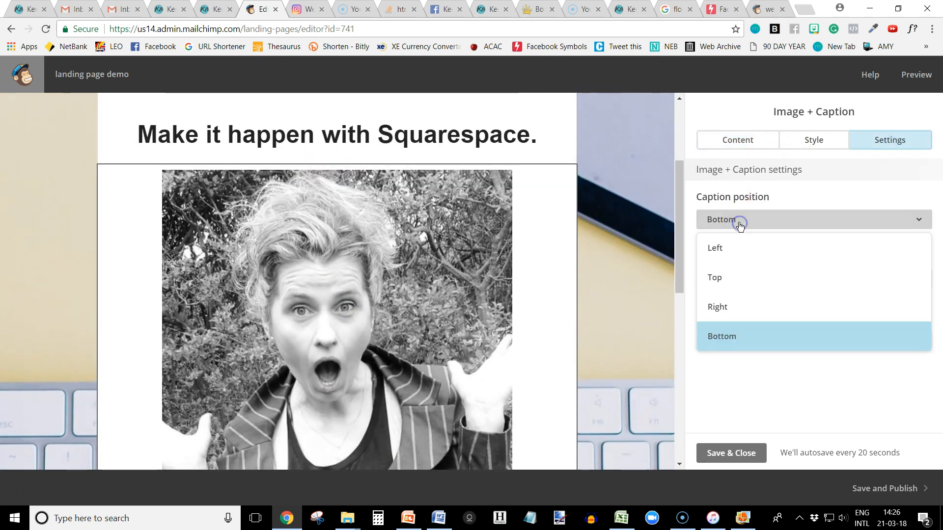
pyautogui.click(722, 314)
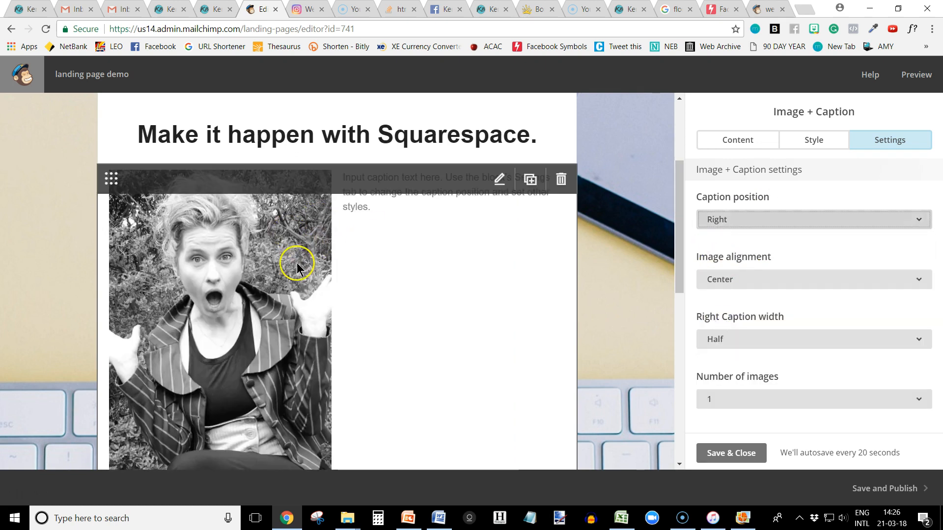
pyautogui.scroll(-1, 221, 287)
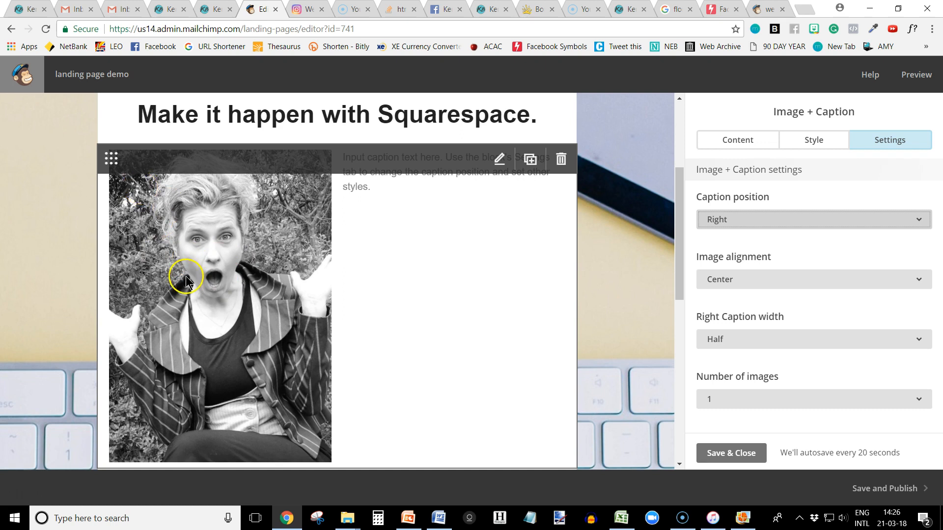
# Try a right caption width of two-thirds and then three-quarters, and save the Image + Caption block.
pyautogui.click(732, 340)
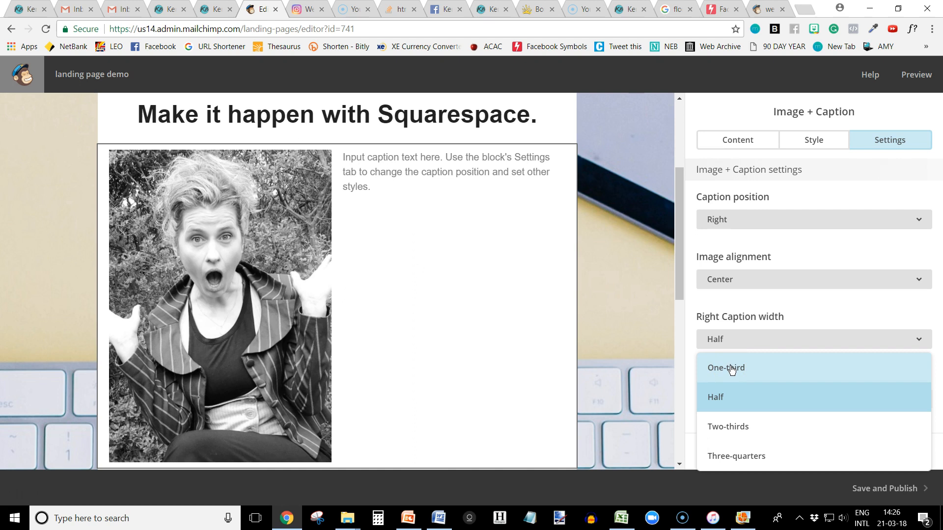
pyautogui.click(737, 426)
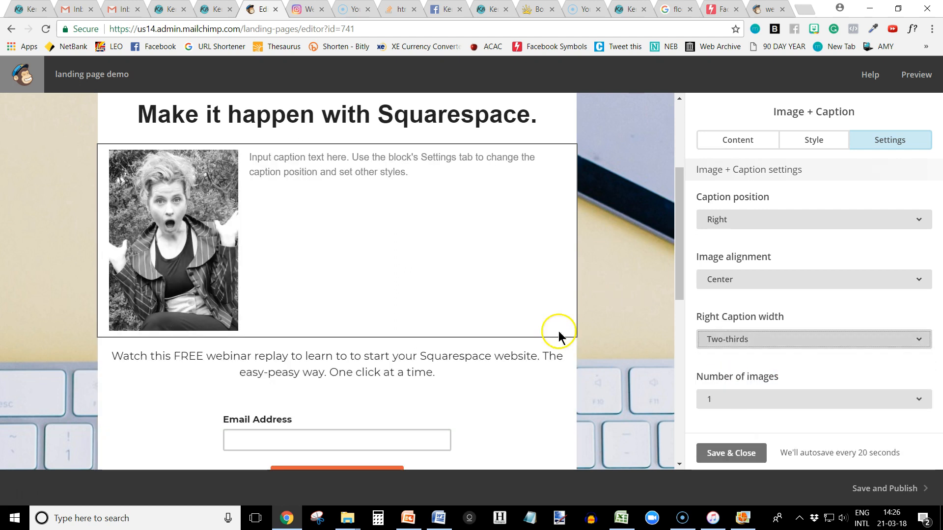
pyautogui.click(744, 346)
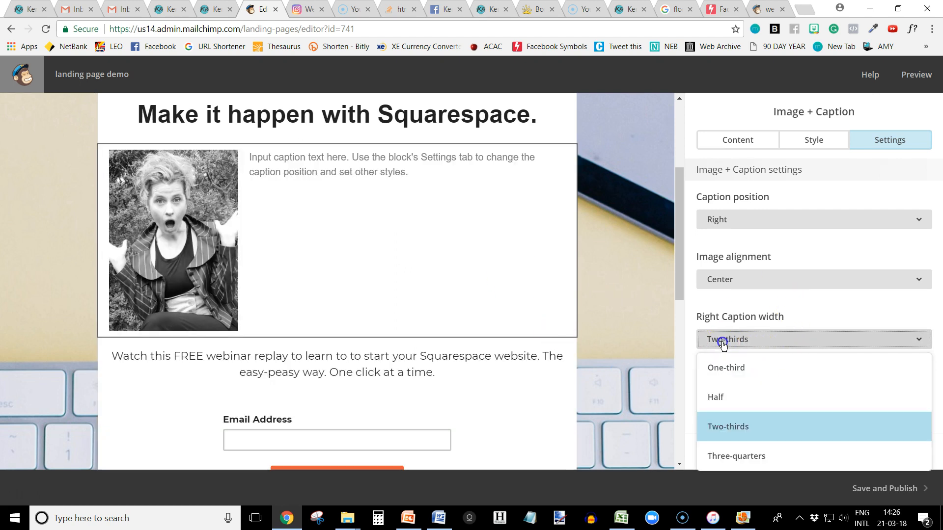
pyautogui.click(727, 458)
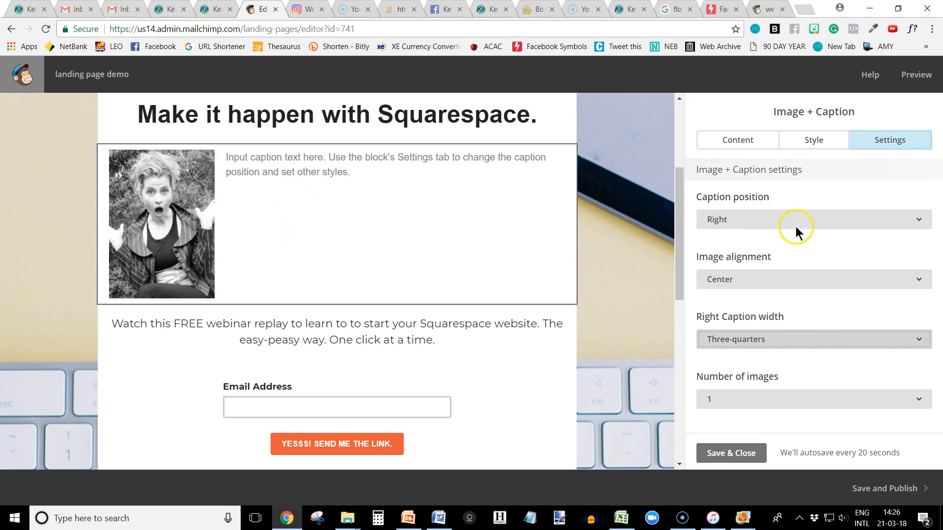
pyautogui.click(730, 452)
# Copy the webinar description from the text block below and paste it over the placeholder caption beside the portrait.
pyautogui.click(347, 258)
pyautogui.click(742, 322)
pyautogui.moveTo(867, 352); pyautogui.dragTo(665, 331)
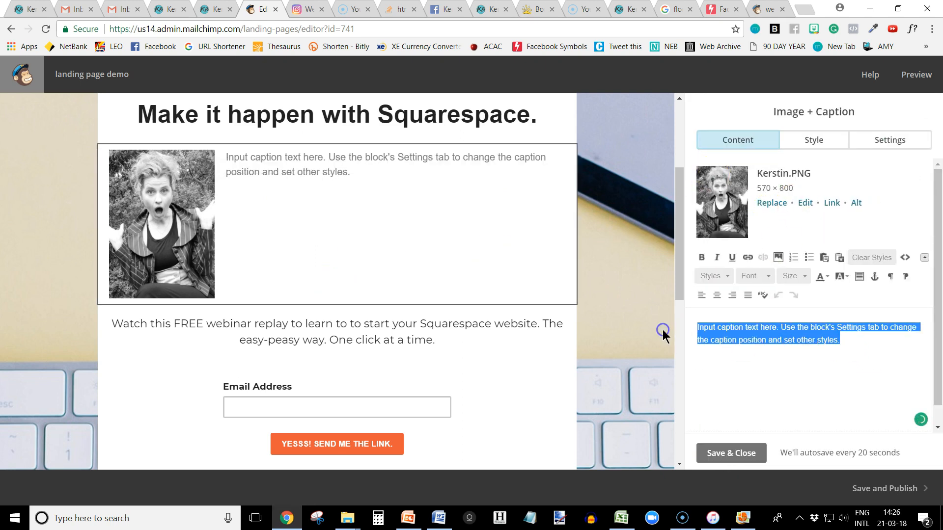
pyautogui.click(267, 339)
pyautogui.click(821, 347)
pyautogui.click(798, 255)
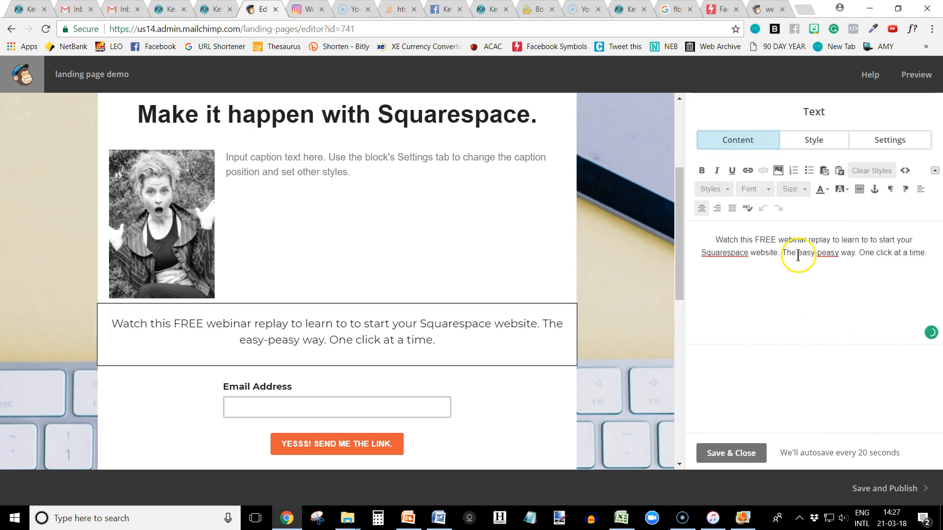
pyautogui.moveTo(711, 238); pyautogui.dragTo(917, 245)
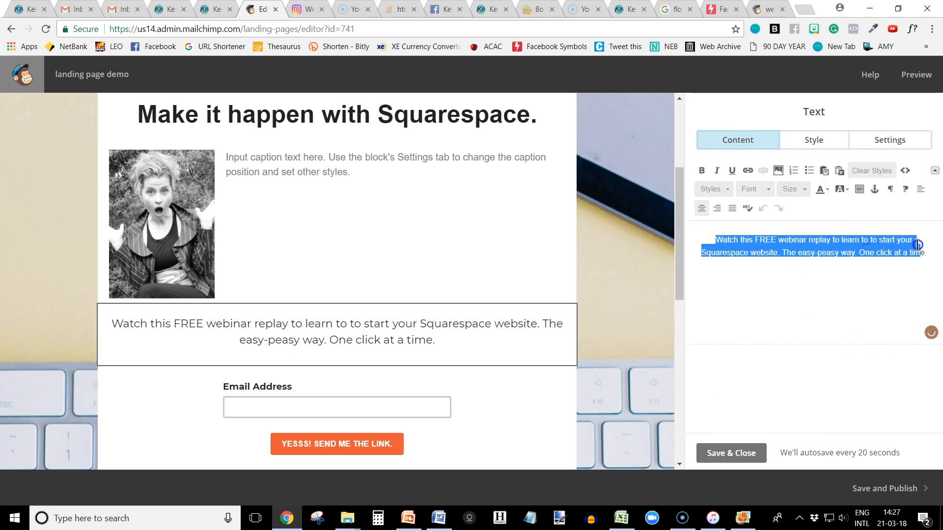
pyautogui.click(453, 242)
pyautogui.moveTo(848, 345); pyautogui.dragTo(675, 317)
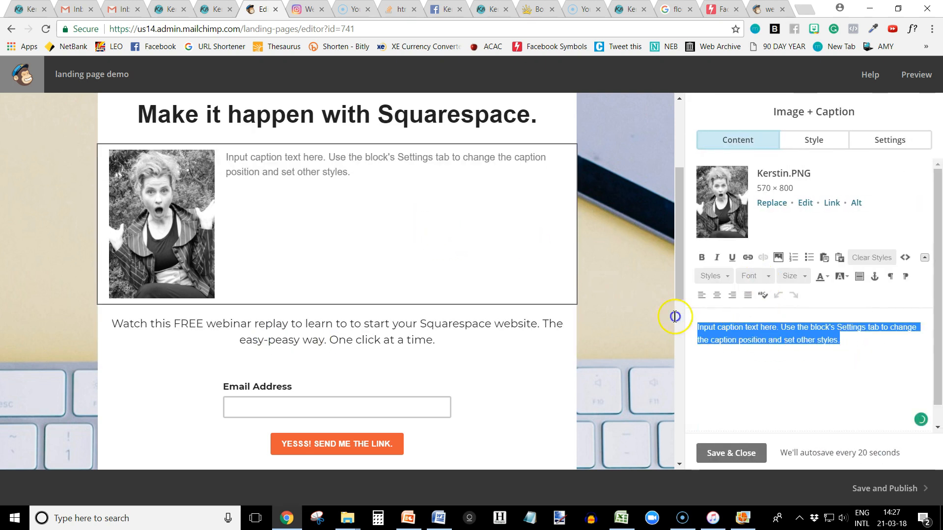
pyautogui.write('Watch this FREE webinar replay to learn to to start your Squarespace website. The easy-peasy way. One click at a time.')
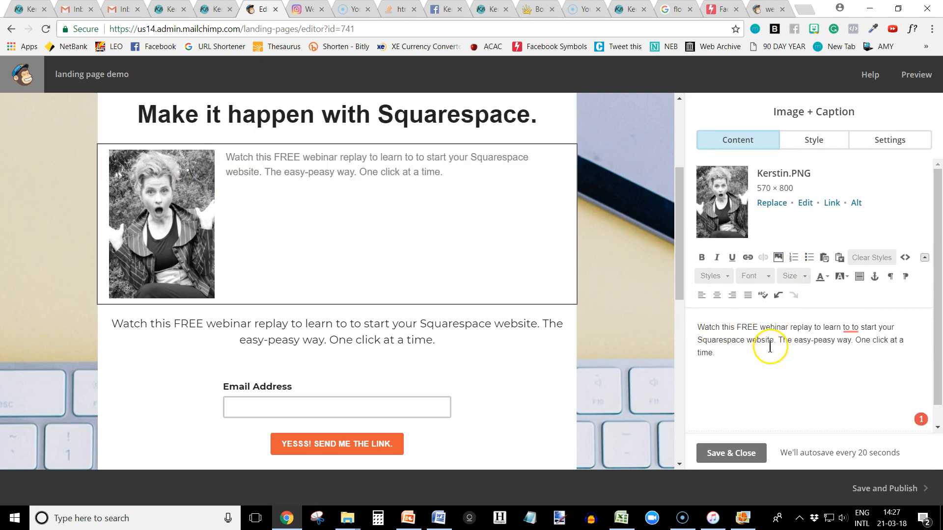
# Set the right caption width of the Image + Caption block to Two-thirds and save the block.
pyautogui.click(889, 140)
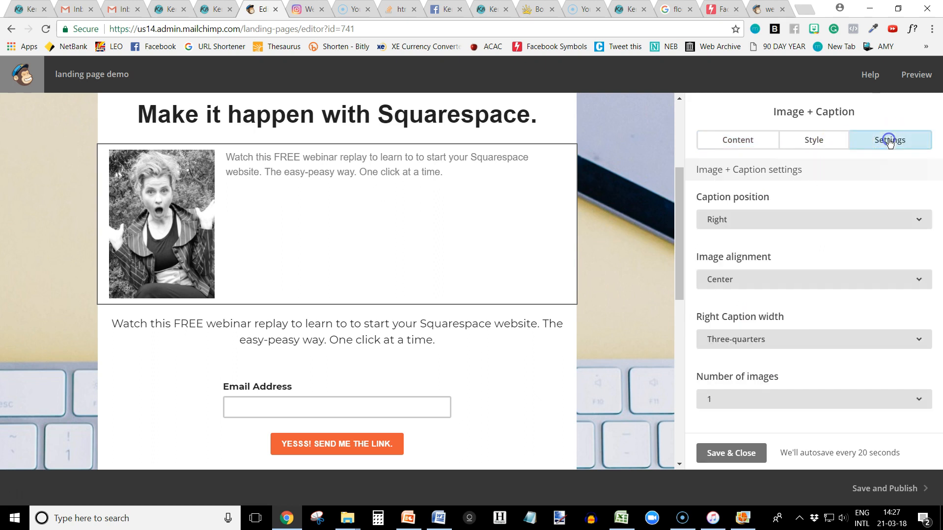
pyautogui.click(739, 338)
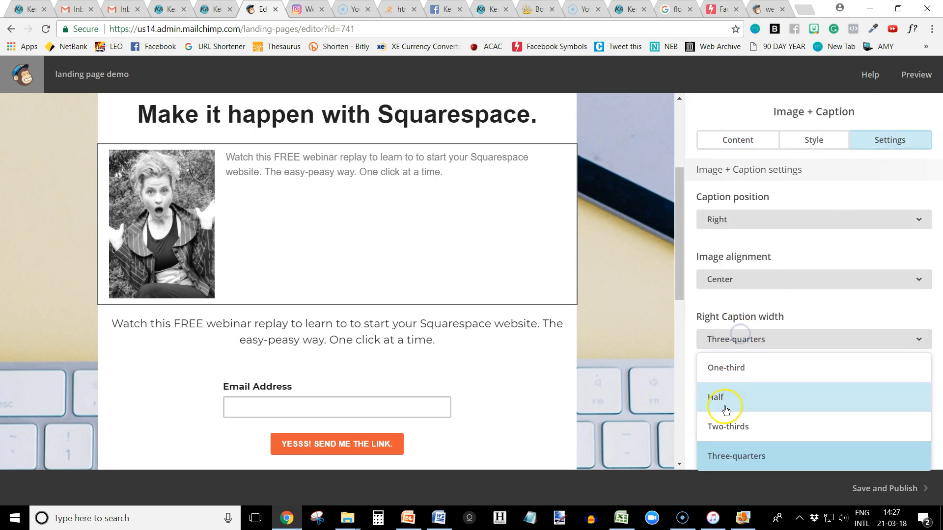
pyautogui.click(727, 426)
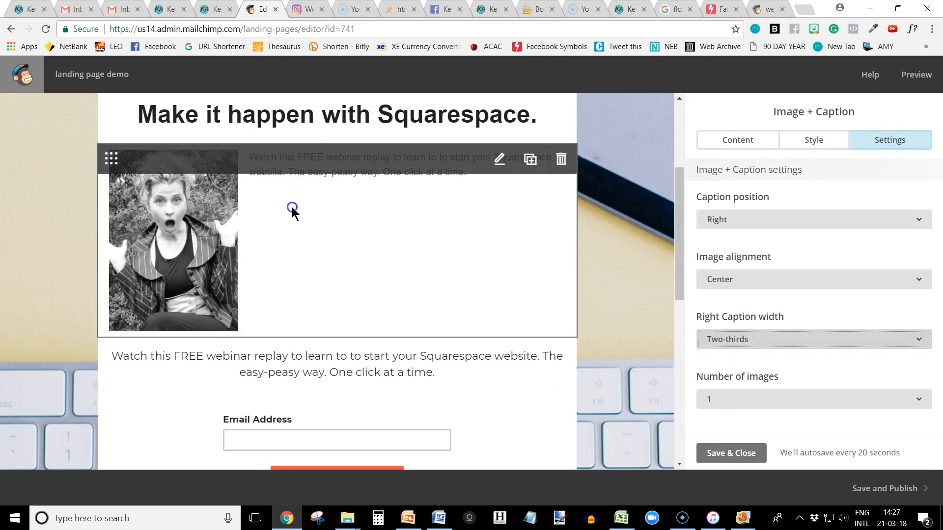
pyautogui.click(876, 141)
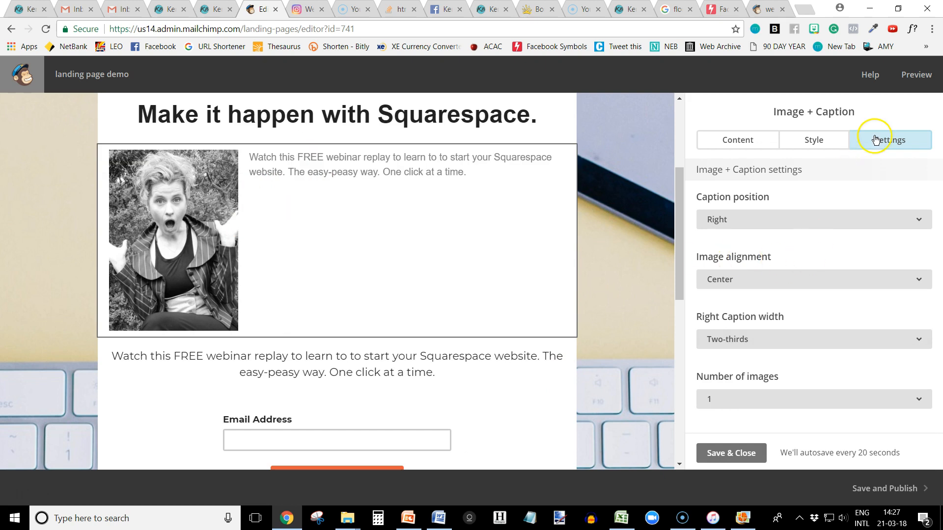
pyautogui.click(694, 462)
# Insert five blank lines above the caption text to lower it beside the portrait, and save the block.
pyautogui.click(400, 240)
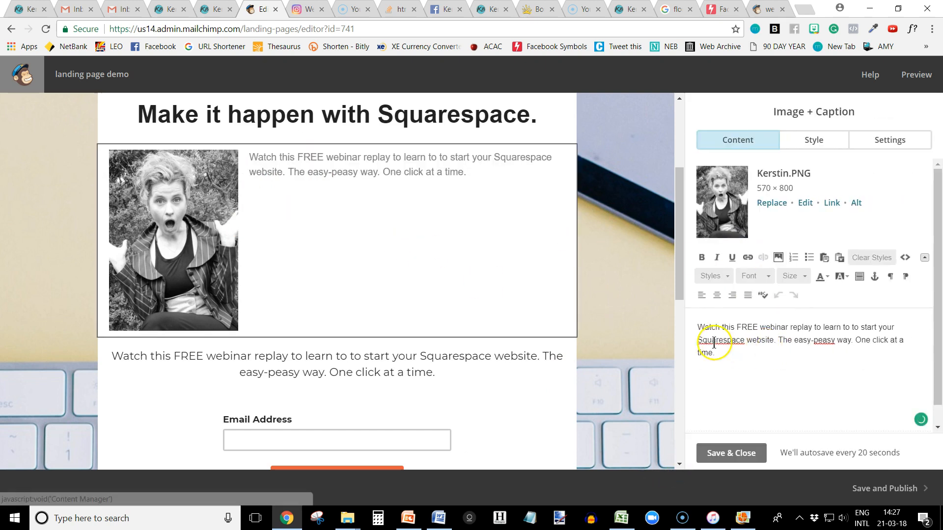
pyautogui.click(699, 327)
pyautogui.press('Return')
pyautogui.press('Return')
pyautogui.press('Return')
pyautogui.press('Return')
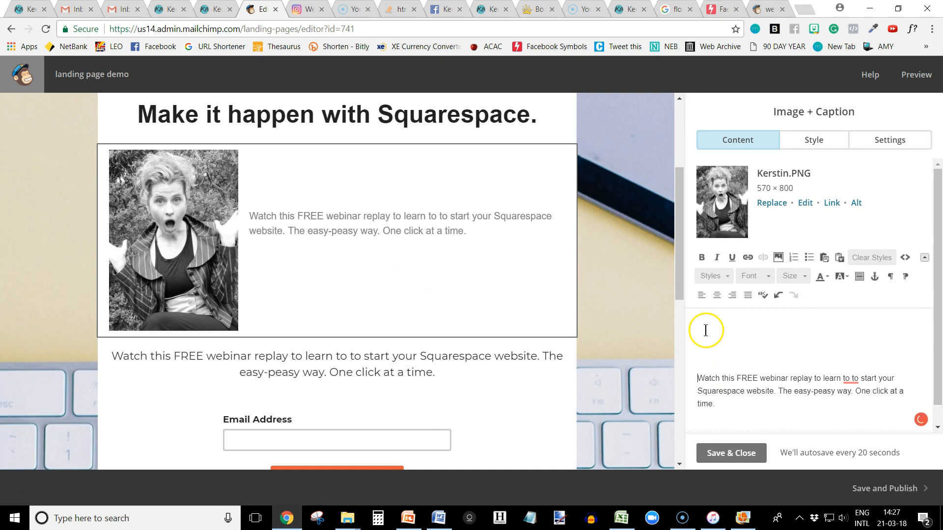
pyautogui.press('Return')
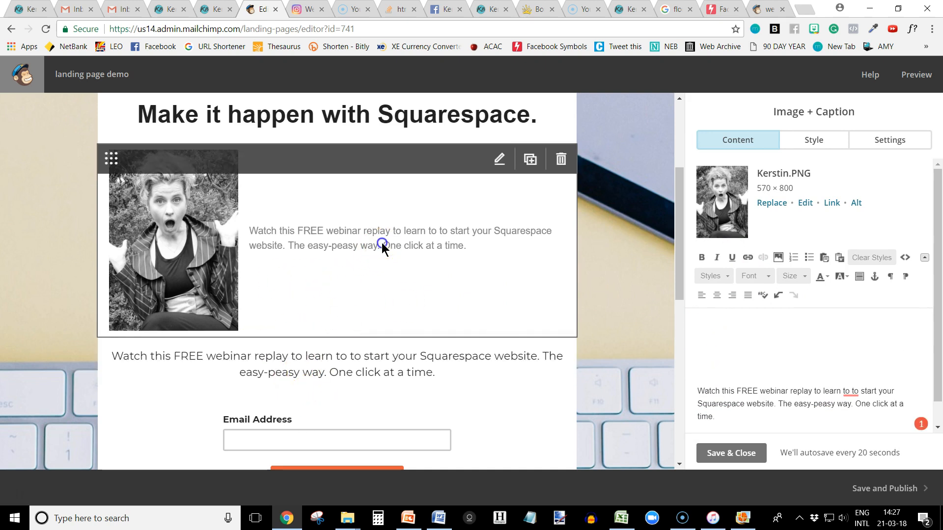
pyautogui.click(721, 451)
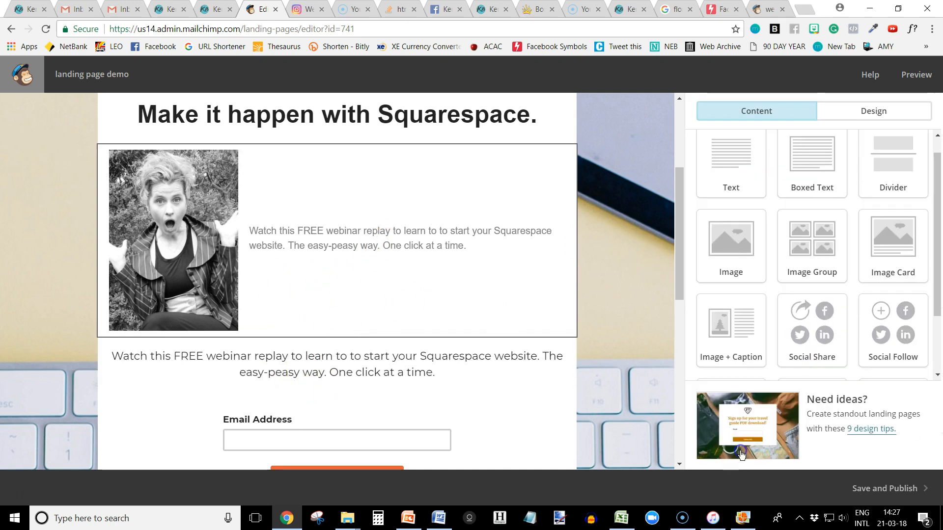
# Reopen the Image + Caption block and set its caption font to Montserrat.
pyautogui.click(872, 113)
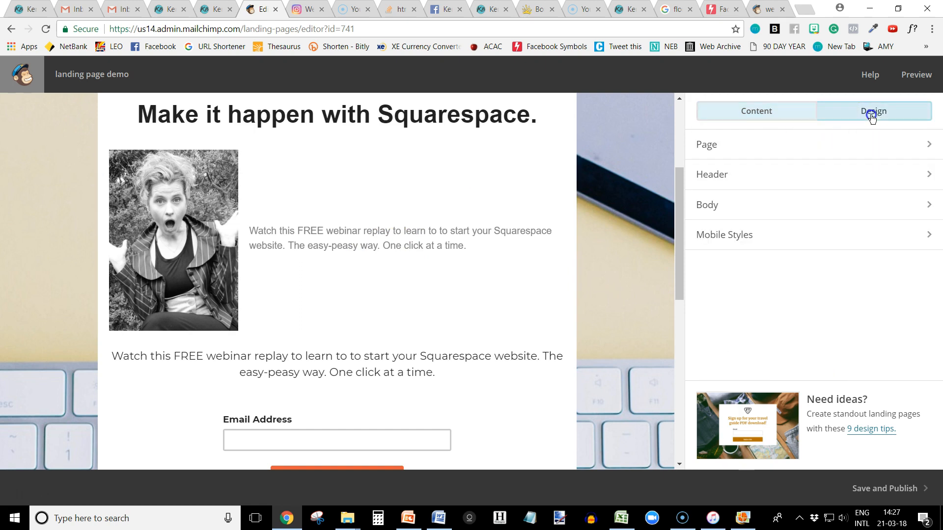
pyautogui.click(438, 246)
pyautogui.click(823, 143)
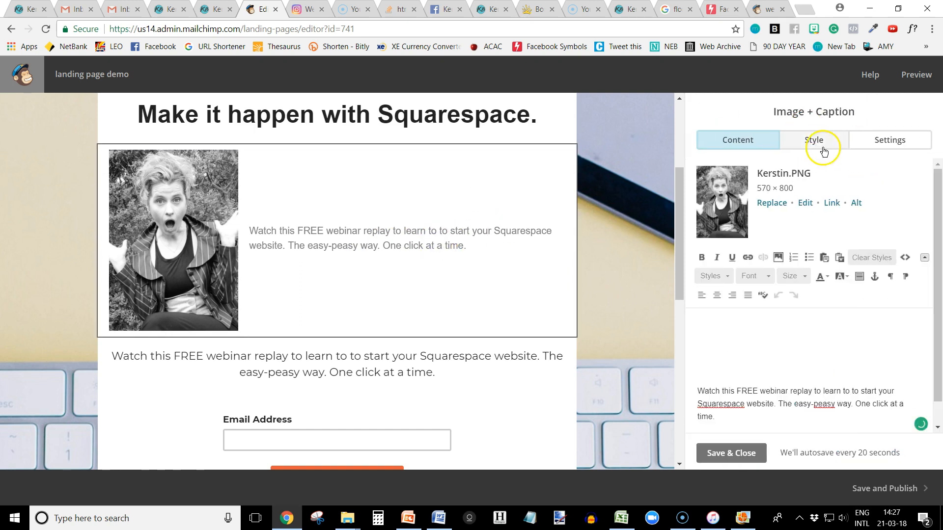
pyautogui.click(754, 251)
pyautogui.scroll(-5, 773, 444)
pyautogui.scroll(-5, 771, 442)
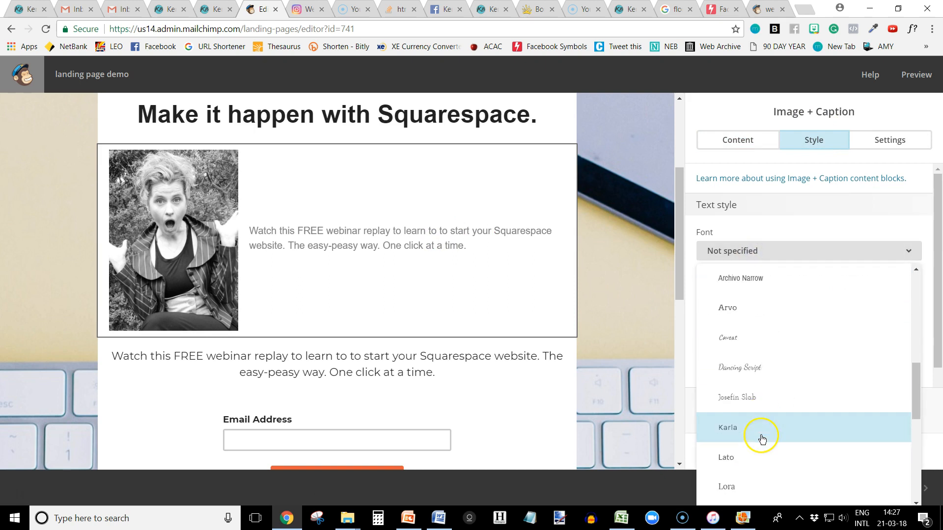
pyautogui.scroll(-1, 744, 449)
pyautogui.click(744, 449)
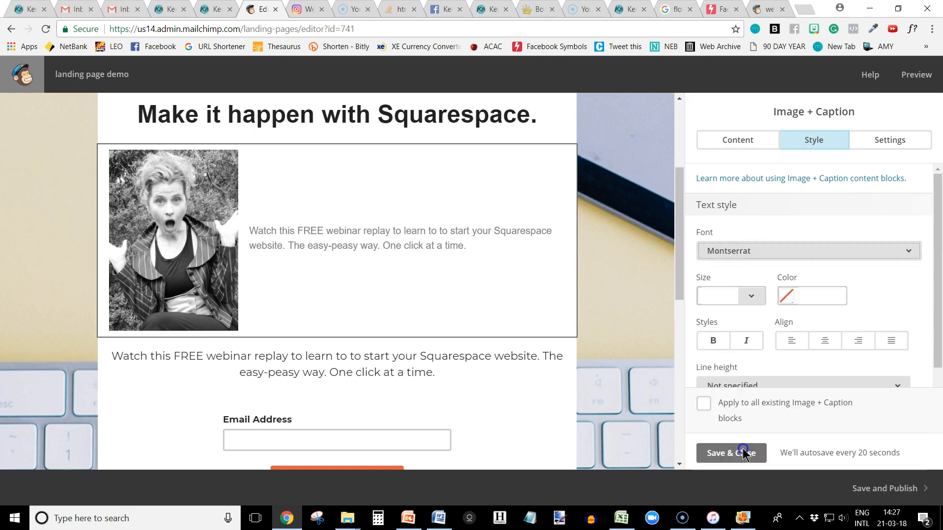
# Try caption text sizes of 16px and 18px, settle on 24px, and save the Image + Caption block.
pyautogui.click(737, 295)
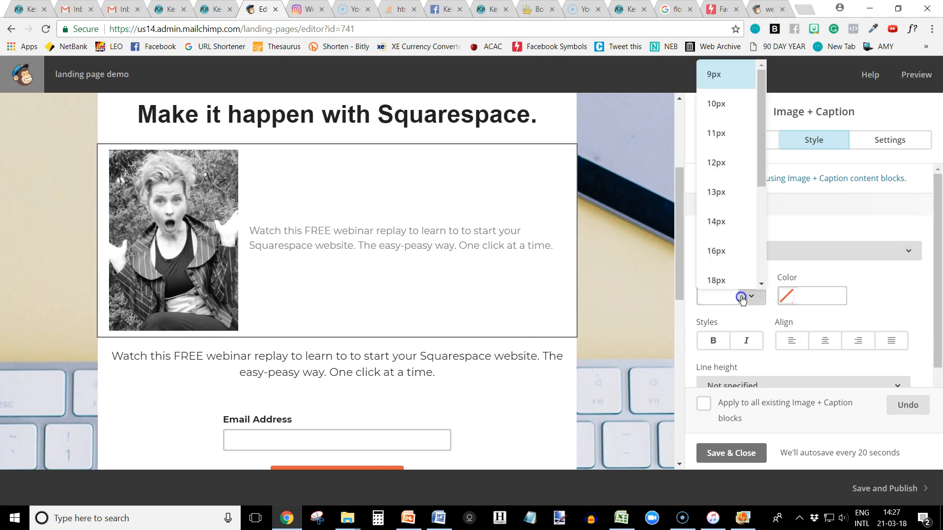
pyautogui.click(728, 245)
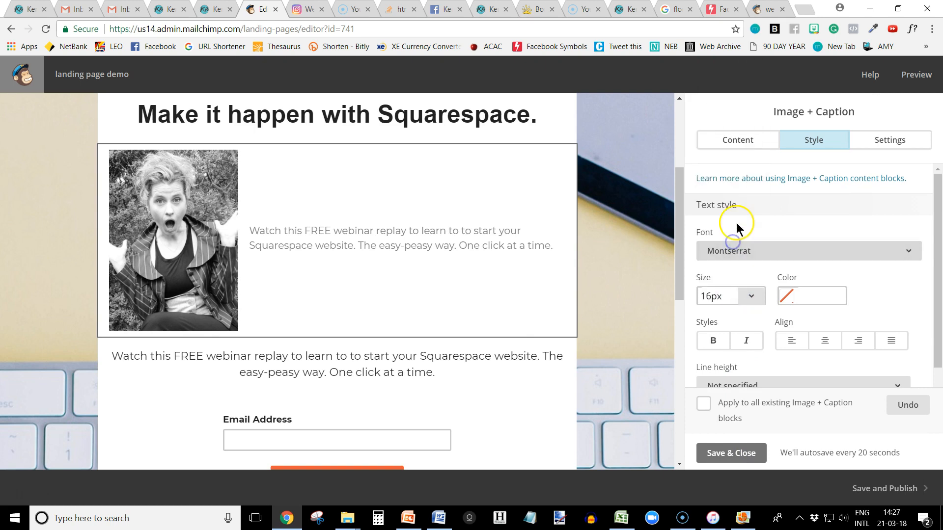
pyautogui.click(749, 297)
pyautogui.click(720, 249)
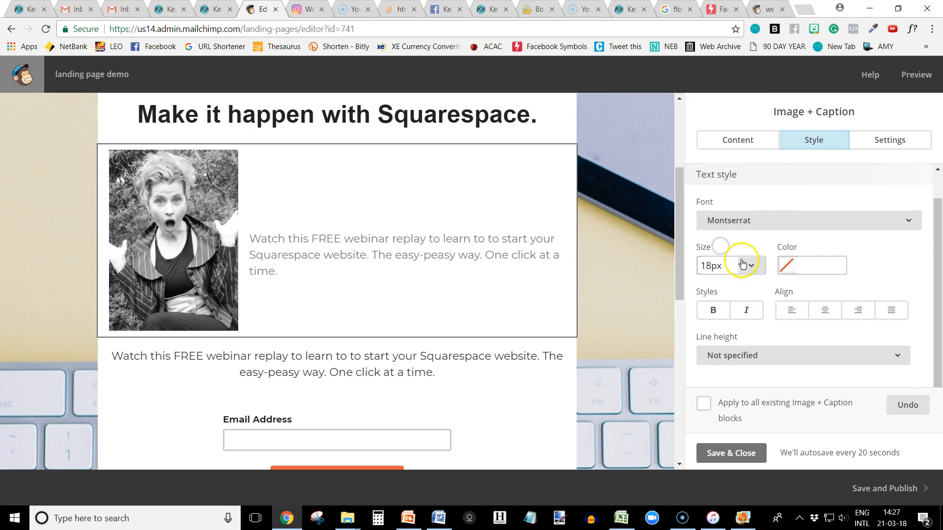
pyautogui.click(753, 264)
pyautogui.scroll(-3, 733, 371)
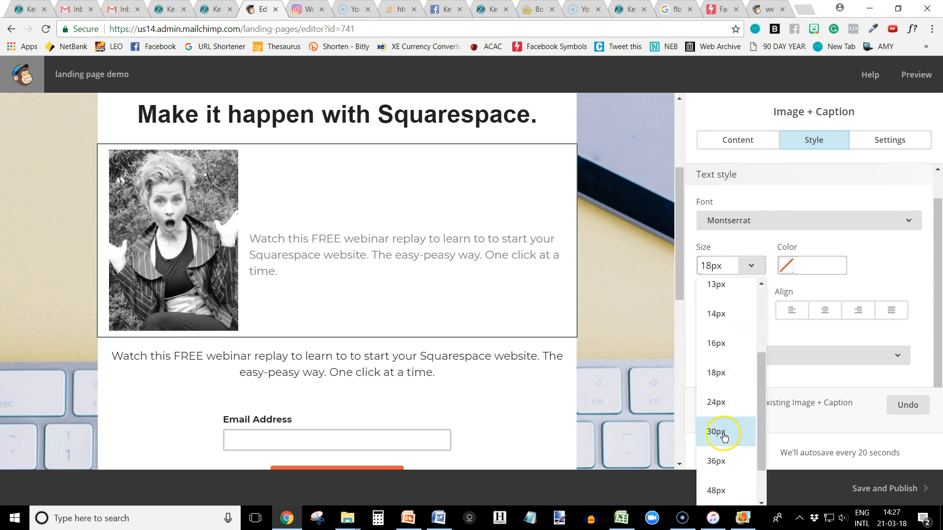
pyautogui.click(720, 405)
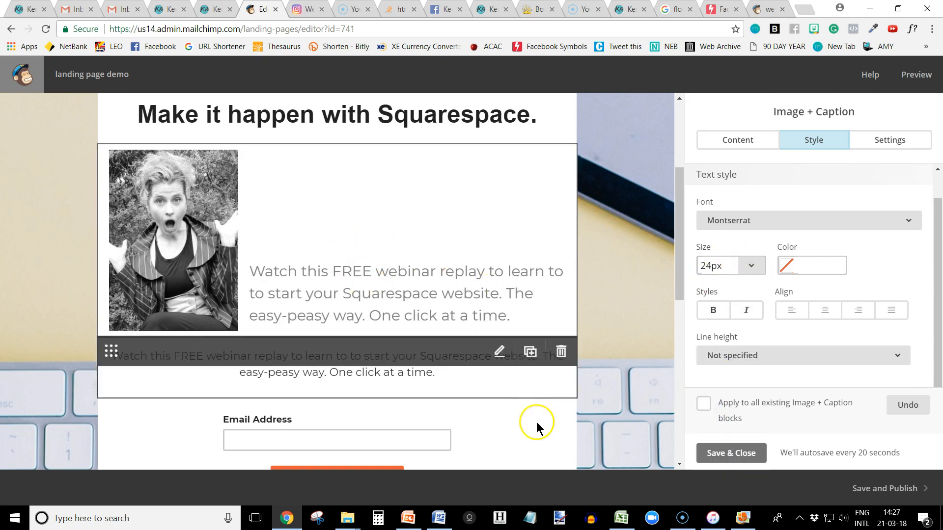
pyautogui.click(722, 452)
# Remove three of the blank lines above the caption text to raise it beside the portrait.
pyautogui.click(304, 265)
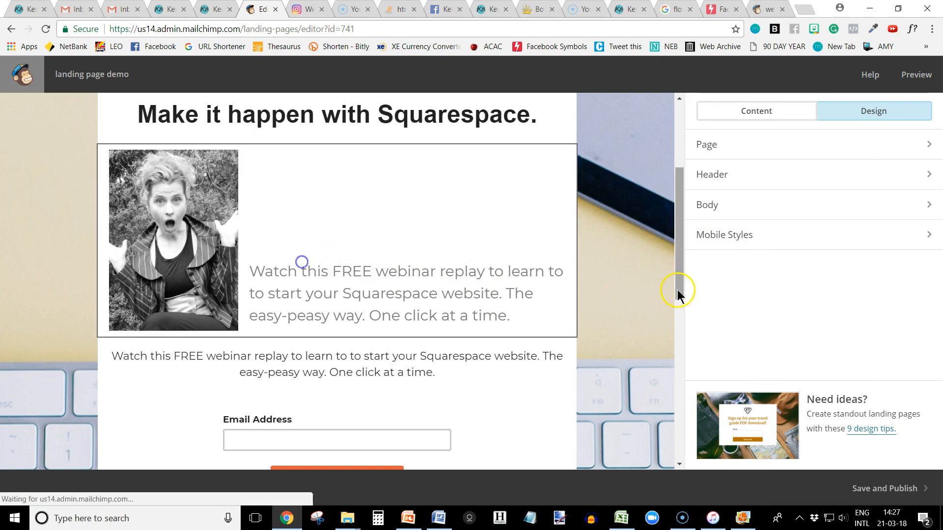
pyautogui.click(740, 335)
pyautogui.press('Delete')
pyautogui.press('Delete')
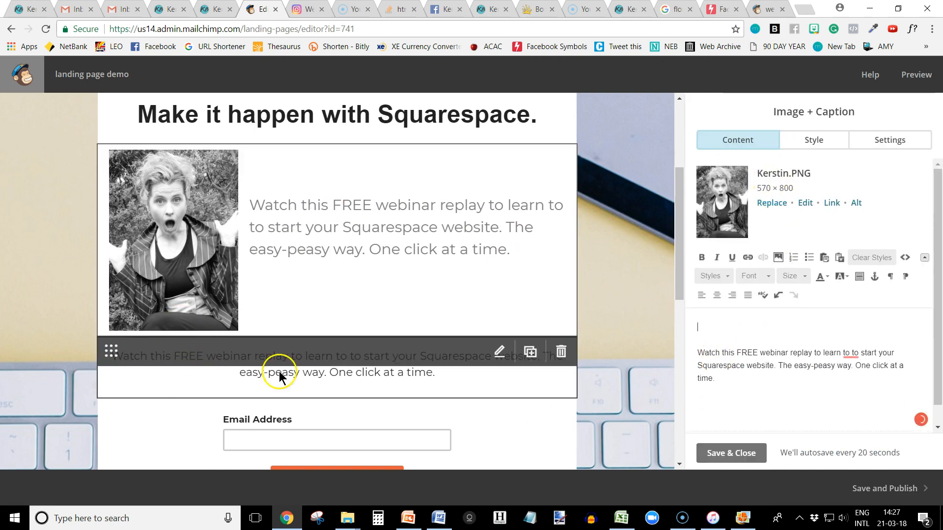
# Delete the duplicate webinar description text block above the email field, and save and close the Image + Caption block.
pyautogui.click(561, 352)
pyautogui.click(347, 334)
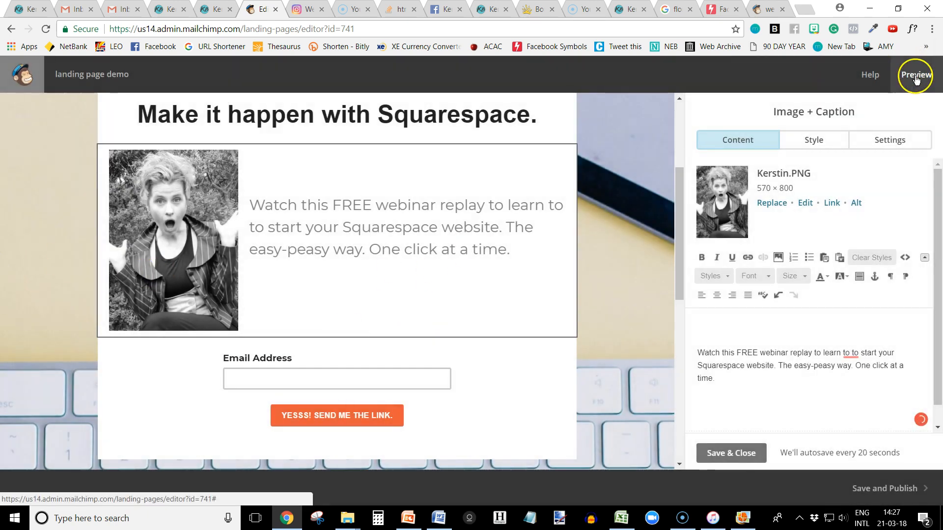
pyautogui.click(736, 454)
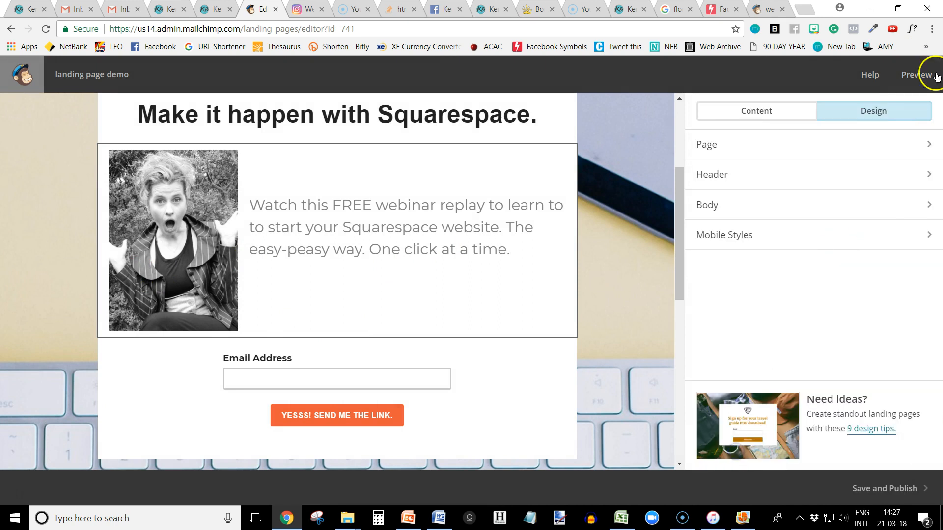
# Preview the edited landing page in desktop view, and save and publish its changes.
pyautogui.click(917, 75)
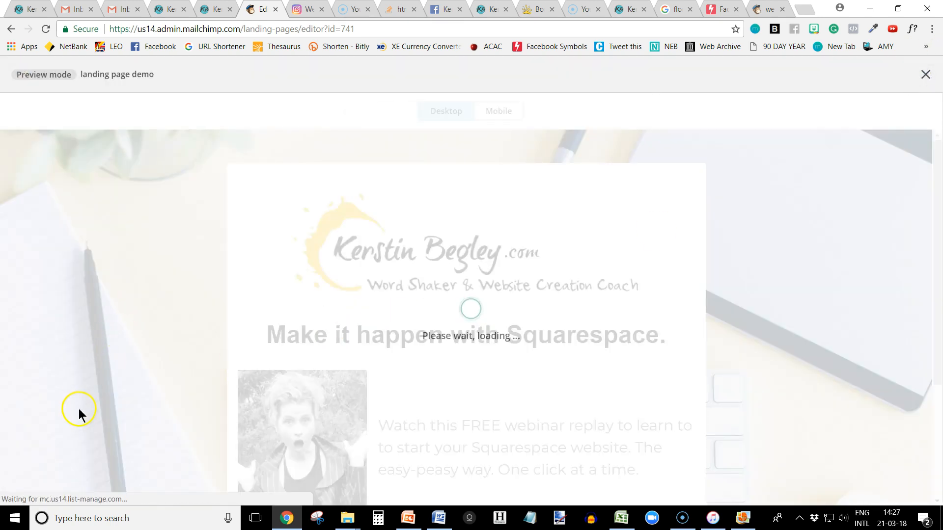
pyautogui.scroll(-3, 155, 431)
pyautogui.scroll(-1, 152, 425)
pyautogui.scroll(5, 150, 415)
pyautogui.scroll(-5, 147, 390)
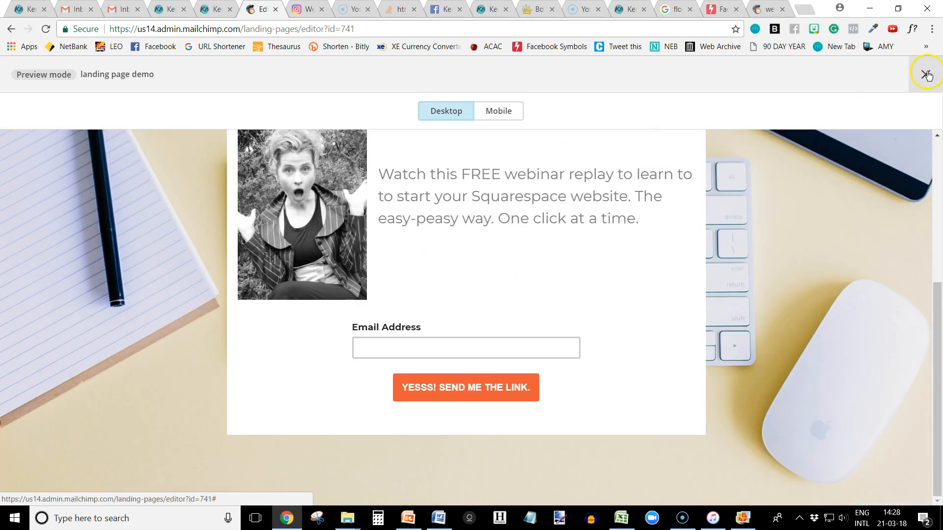
pyautogui.click(925, 74)
pyautogui.click(876, 489)
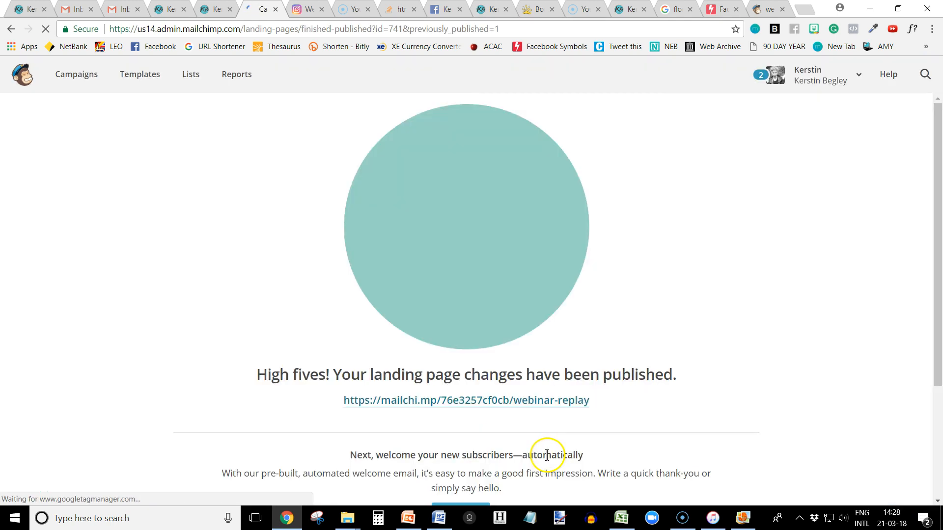
# Copy the published webinar-replay URL and load it in the live page's tab to check the updated portrait, caption and signup form.
pyautogui.moveTo(311, 400); pyautogui.dragTo(620, 406)
pyautogui.hotkey('ctrl', 'c')
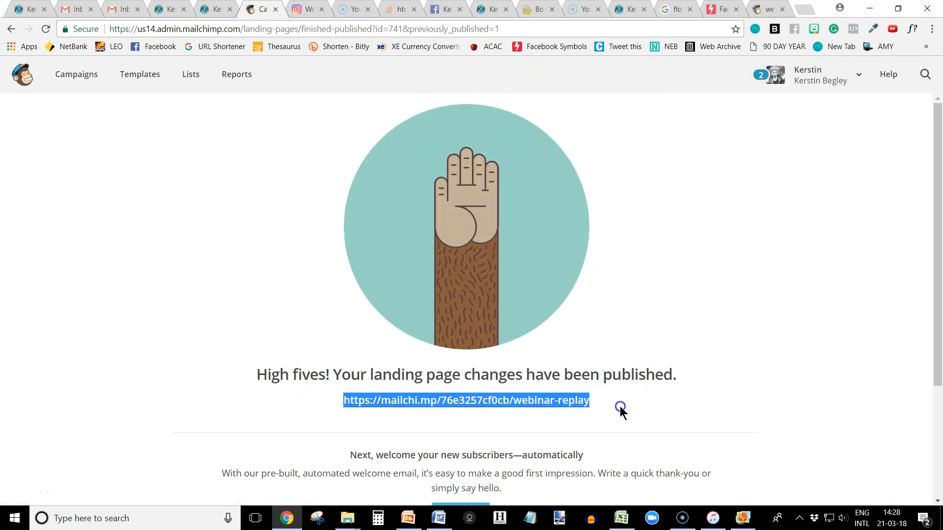
pyautogui.click(768, 9)
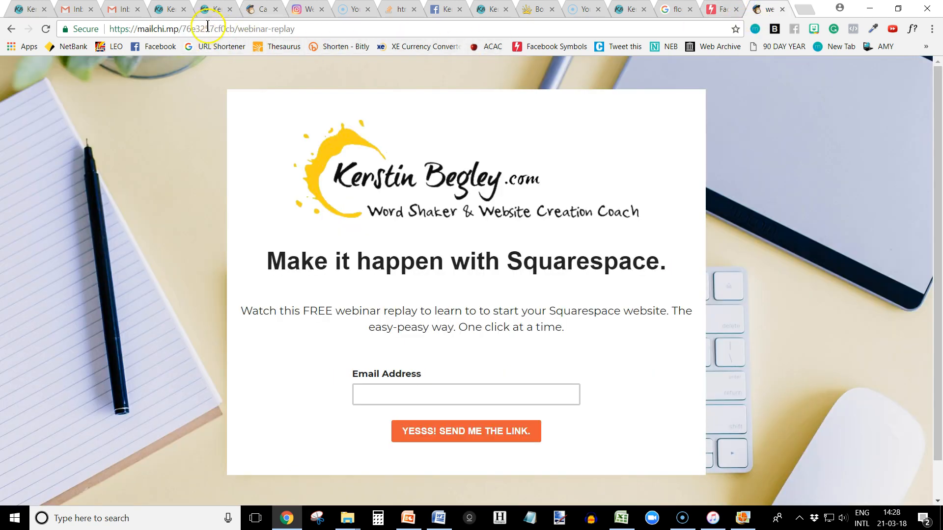
pyautogui.click(300, 29)
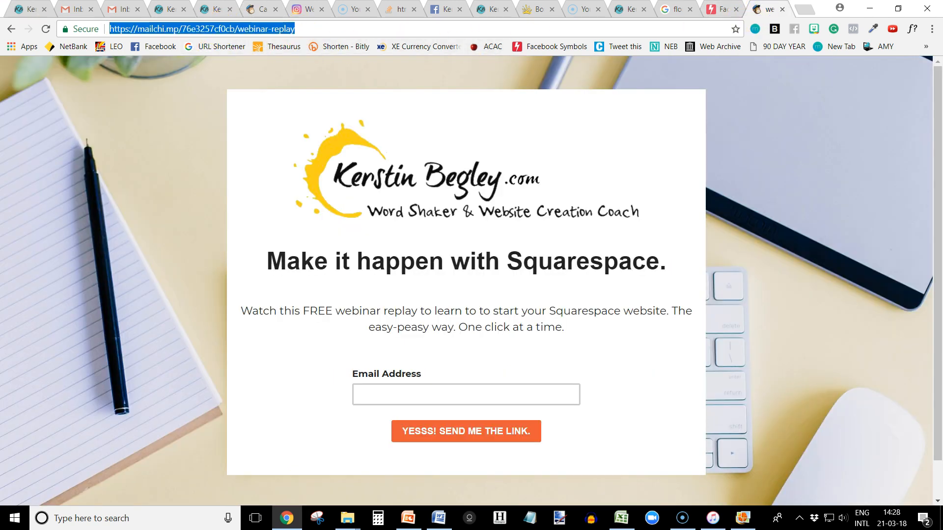
pyautogui.hotkey('ctrl', 'v')
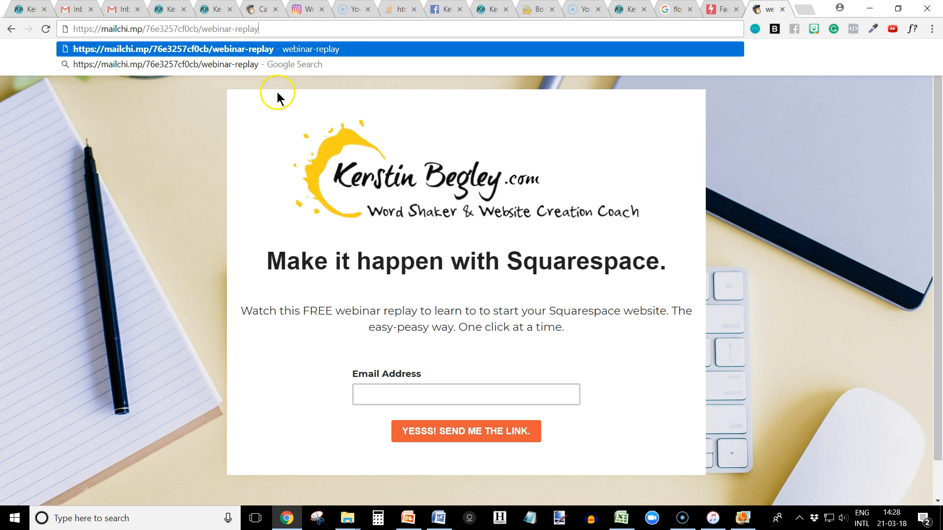
pyautogui.press('Return')
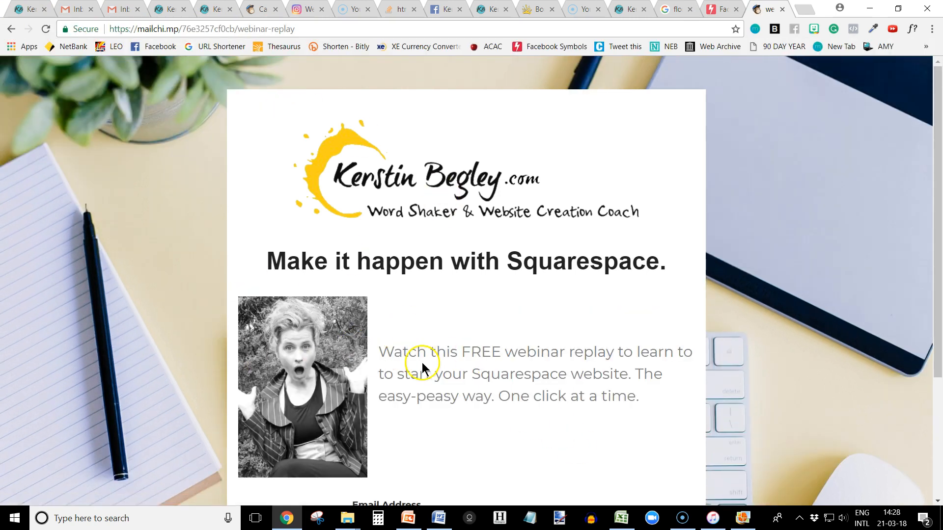
pyautogui.scroll(-3, 305, 386)
pyautogui.scroll(3, 301, 393)
pyautogui.scroll(-3, 428, 340)
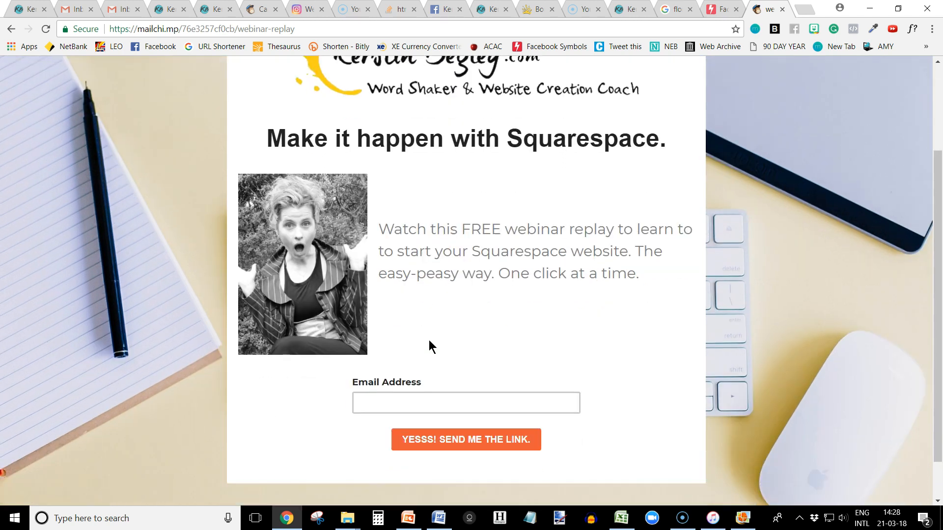
pyautogui.scroll(3, 429, 340)
# Copy the live landing page's address and open the Option Two content for editing on the Squarespace Work With Me page.
pyautogui.click(320, 26)
pyautogui.hotkey('ctrl', 'c')
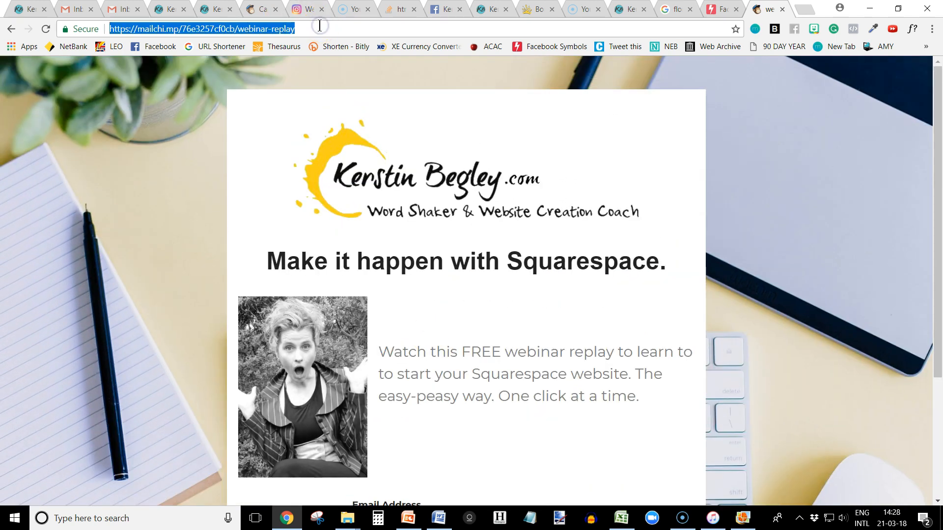
pyautogui.click(31, 10)
pyautogui.scroll(-1, 235, 346)
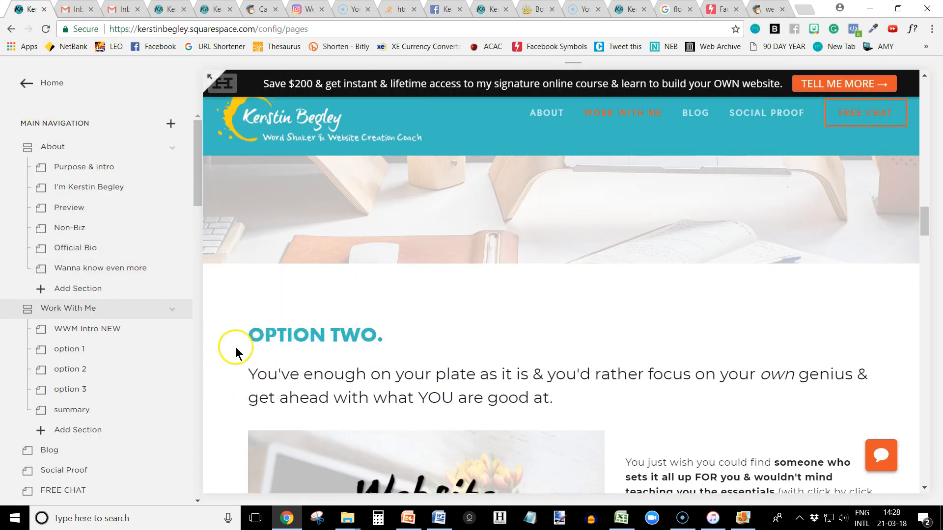
pyautogui.scroll(-10, 257, 275)
pyautogui.click(278, 392)
# Insert a Button block between the More time & freedom text and the testimonial image.
pyautogui.scroll(-11, 300, 414)
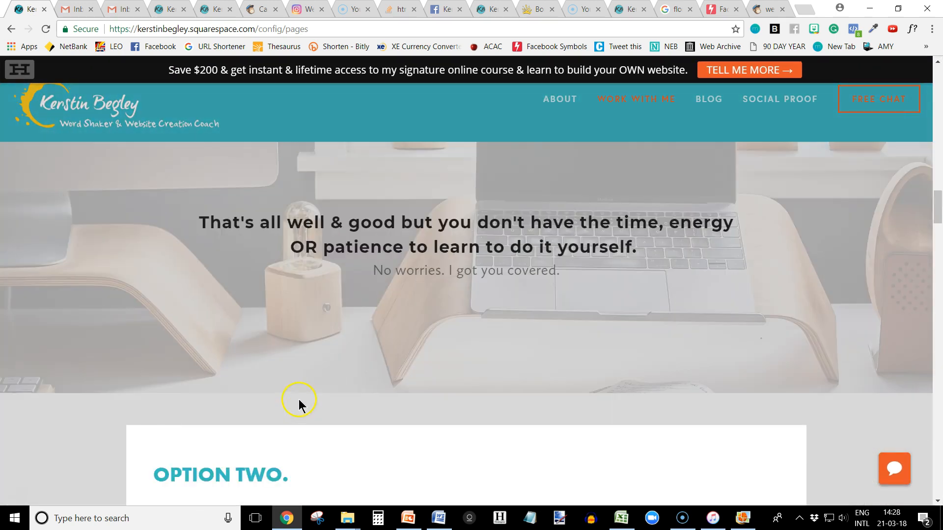
pyautogui.scroll(-8, 294, 365)
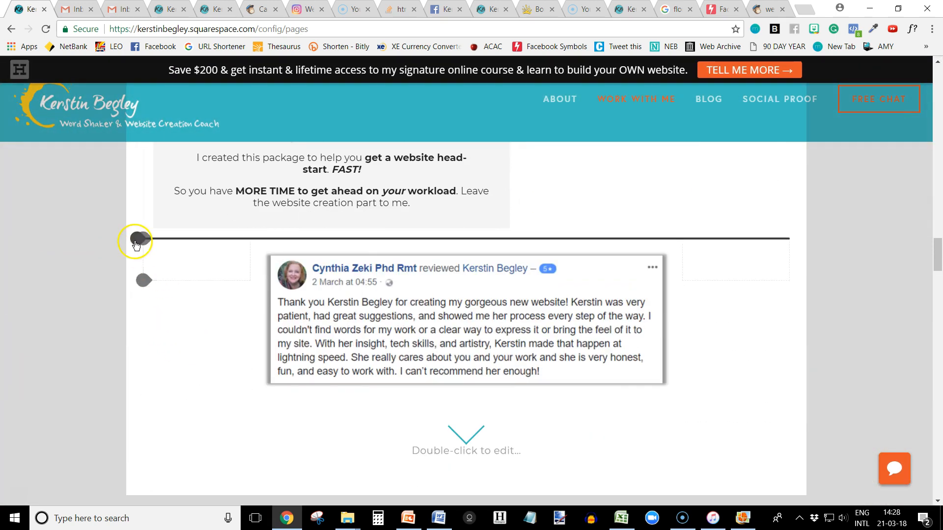
pyautogui.click(138, 240)
pyautogui.click(317, 240)
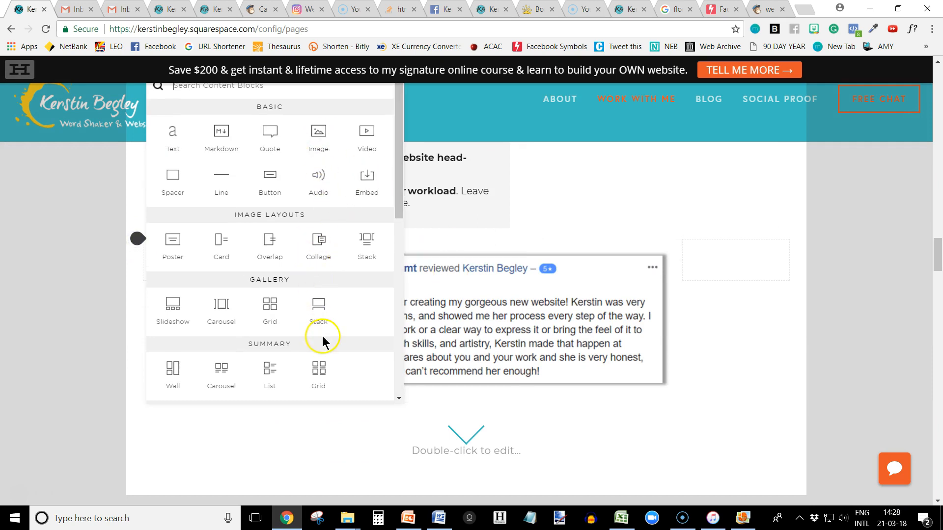
pyautogui.click(266, 202)
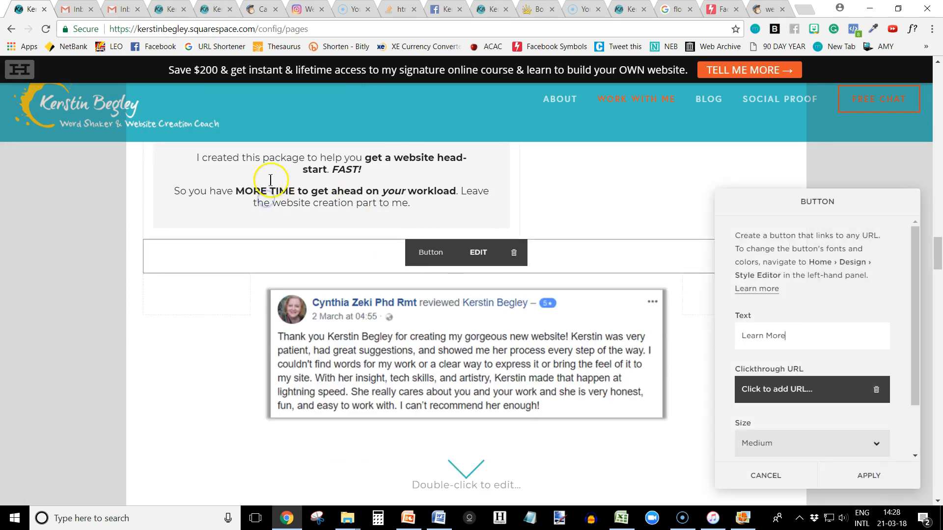
# Link the button to the copied webinar-replay URL, set its text to "Send me the replay link >>", and apply the settings.
pyautogui.click(791, 390)
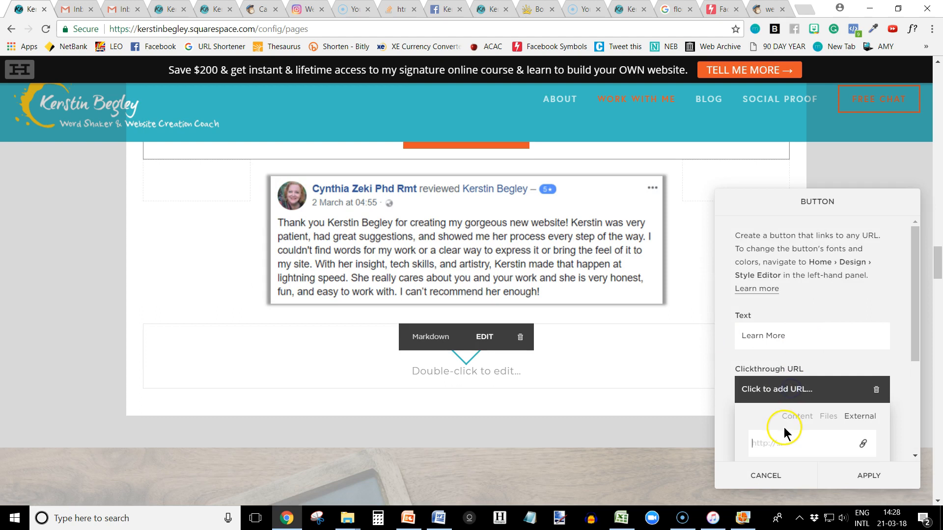
pyautogui.hotkey('ctrl', 'v')
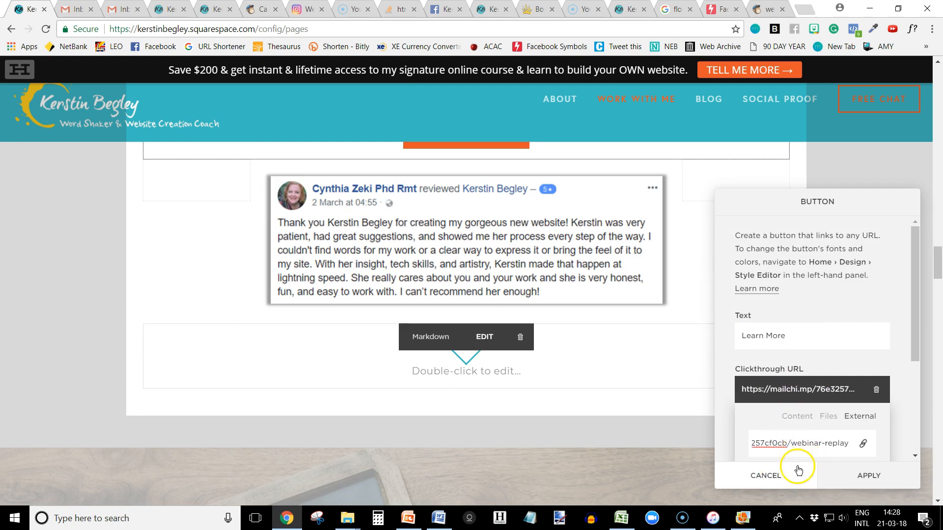
pyautogui.moveTo(800, 339); pyautogui.dragTo(774, 323)
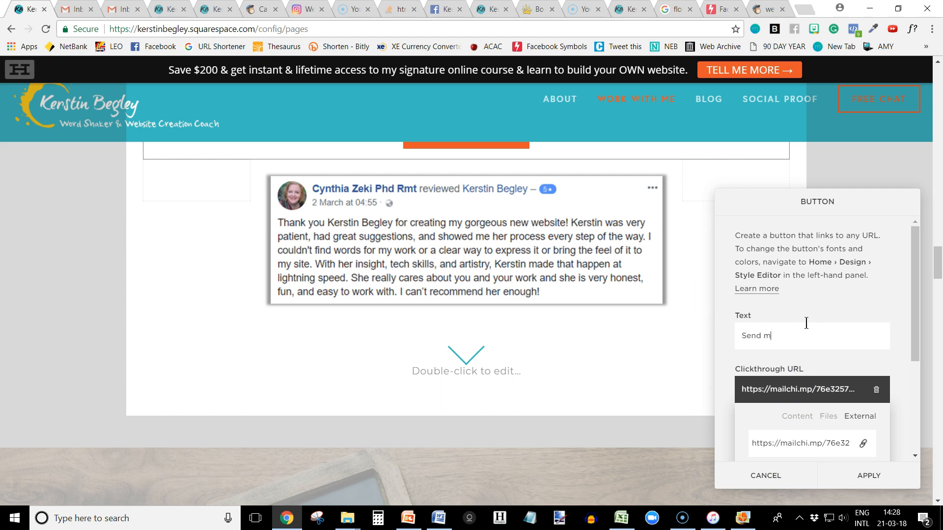
pyautogui.write('Send me the replay link >>')
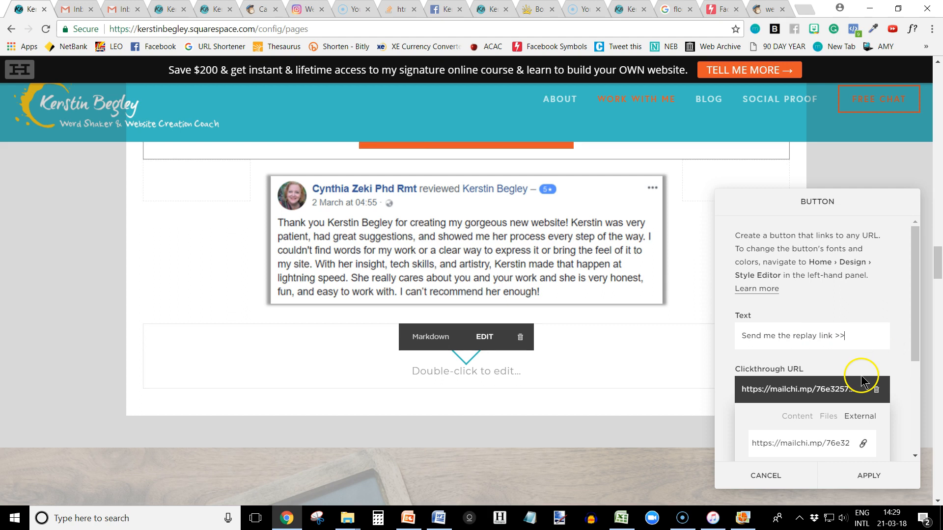
pyautogui.click(868, 475)
# Save the Option Two section and check the new replay button on the page.
pyautogui.scroll(5, 530, 322)
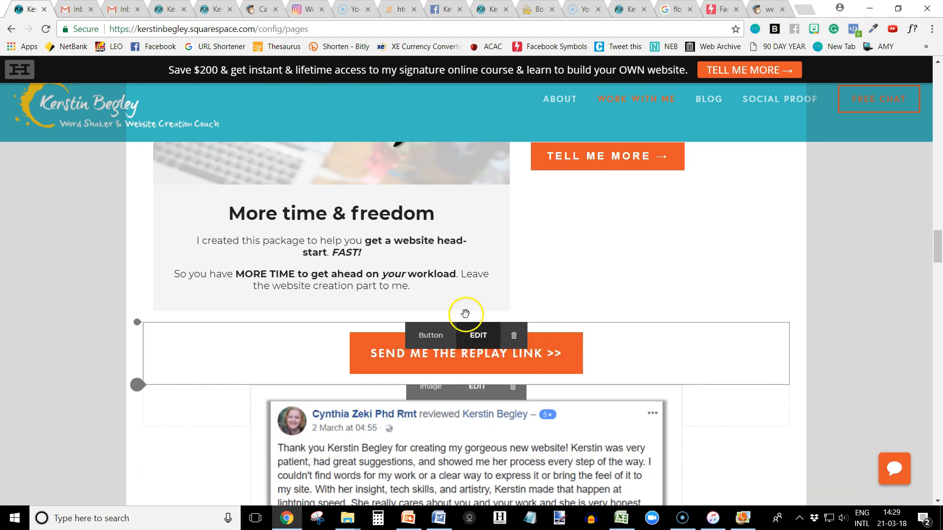
pyautogui.scroll(6, 131, 210)
pyautogui.click(147, 270)
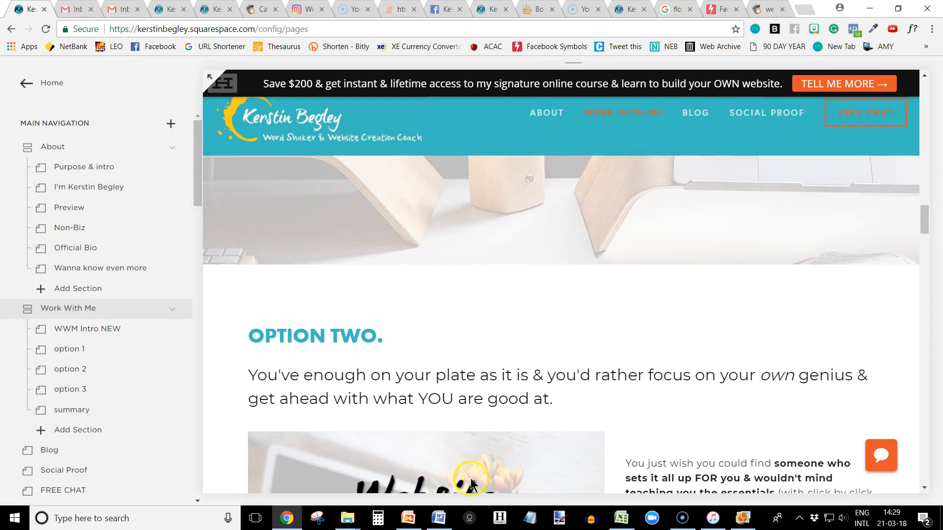
pyautogui.scroll(-4, 470, 393)
pyautogui.scroll(-3, 470, 393)
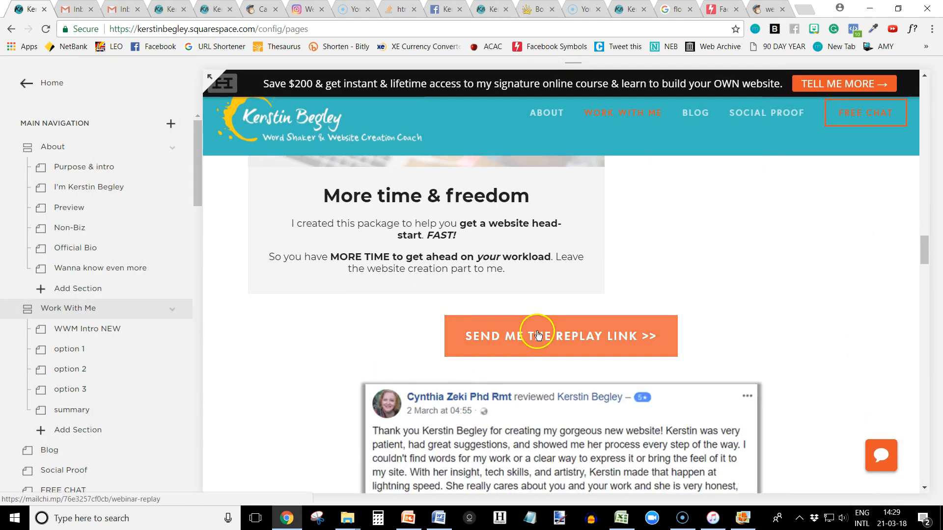
# Load the public Work With Me page in a new tab and follow the replay link button above the testimonial.
pyautogui.click(803, 9)
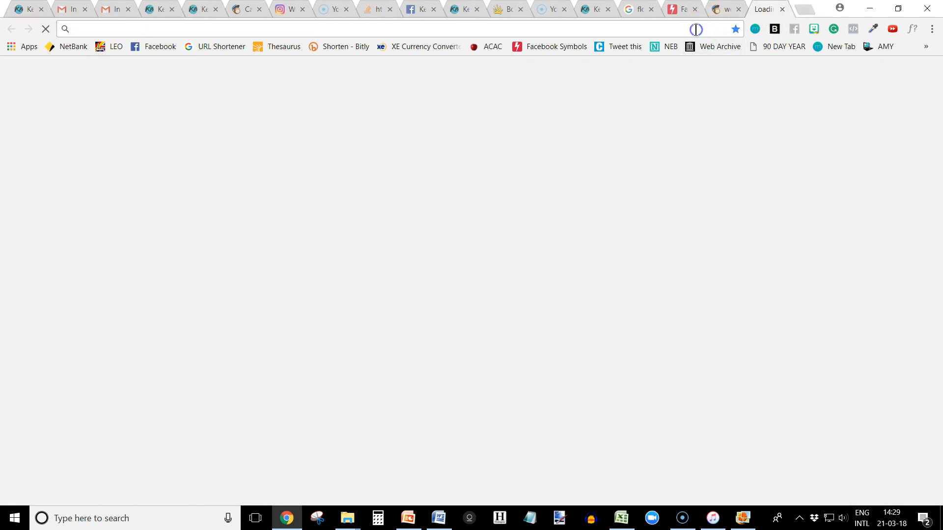
pyautogui.write('ker')
pyautogui.press('Return')
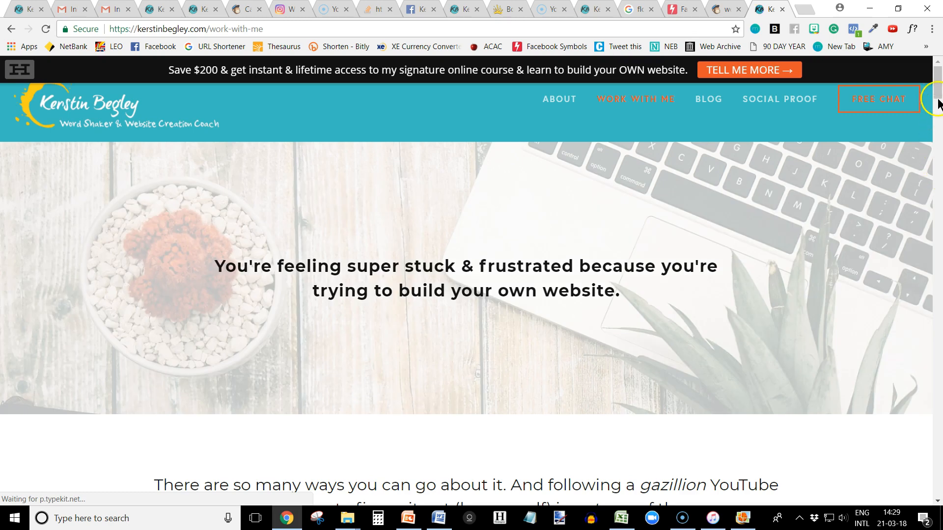
pyautogui.moveTo(937, 96); pyautogui.dragTo(939, 266)
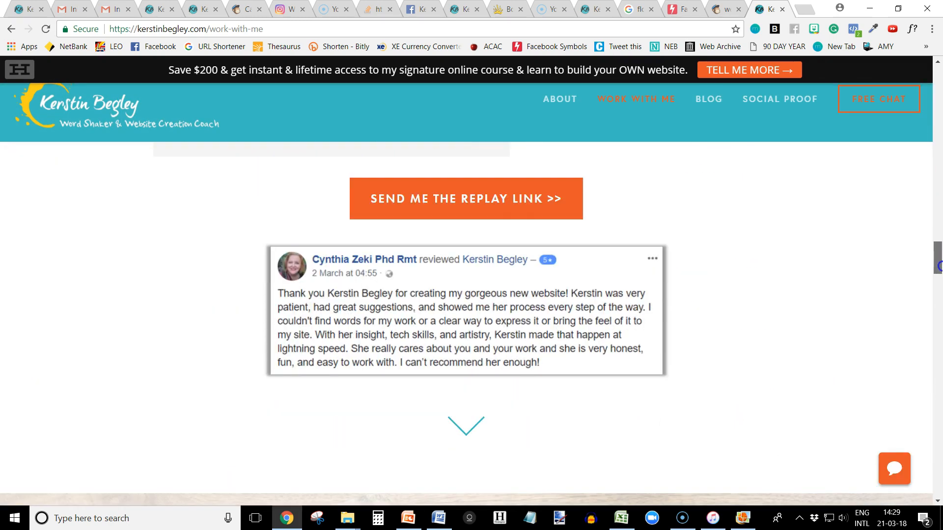
pyautogui.click(444, 206)
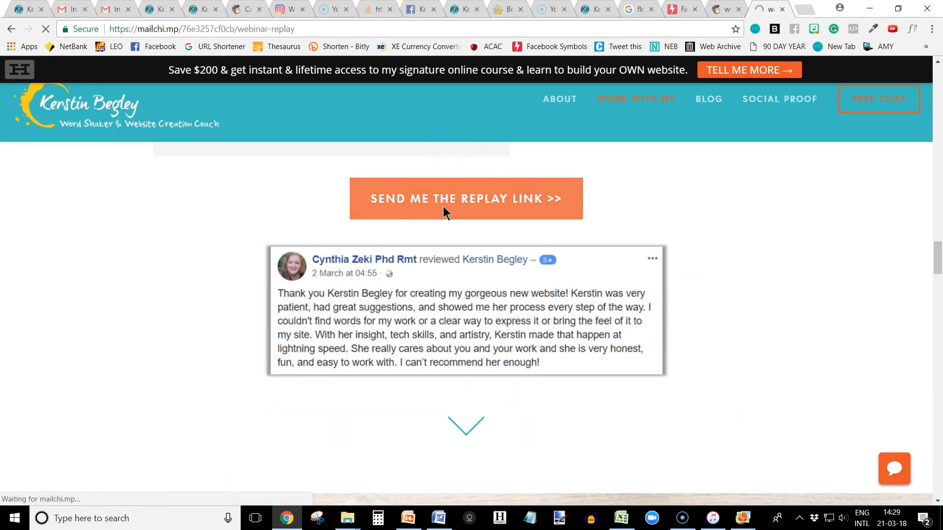
# Enter an email address in the landing page's signup form and submit it to test the signup.
pyautogui.scroll(-4, 459, 360)
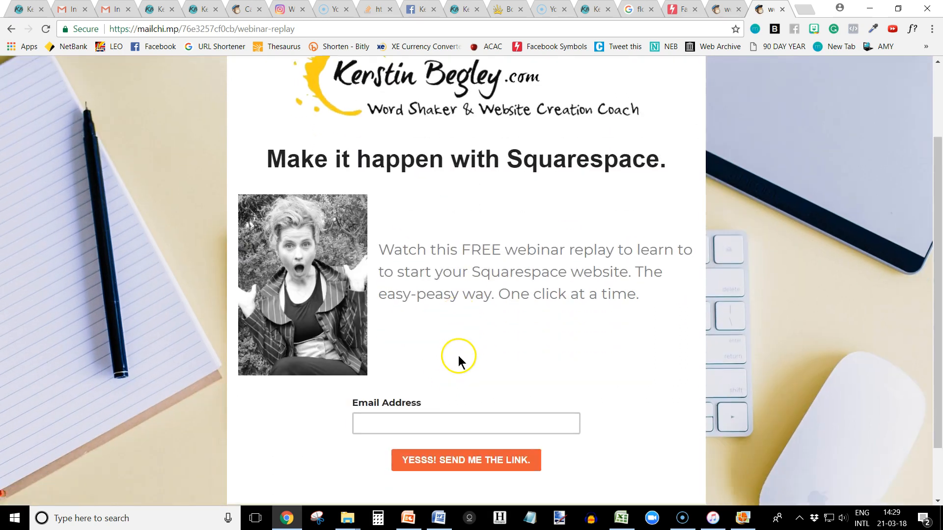
pyautogui.click(453, 355)
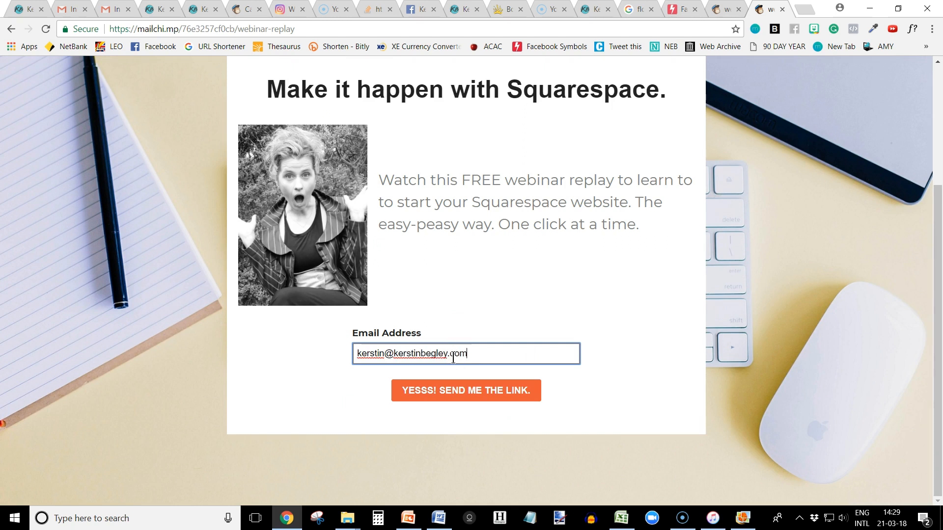
pyautogui.click(457, 394)
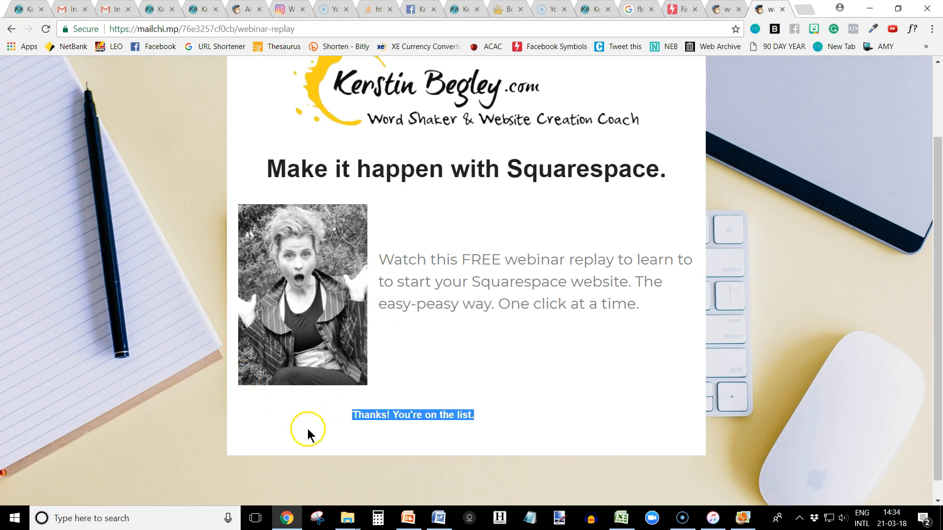
# Return to MailChimp and start creating a new email campaign of the Automated type.
pyautogui.click(236, 10)
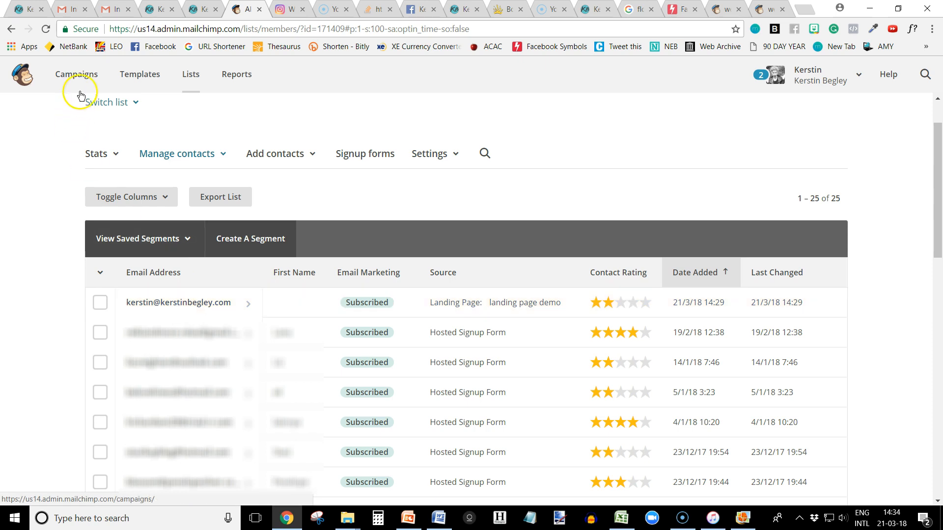
pyautogui.click(75, 77)
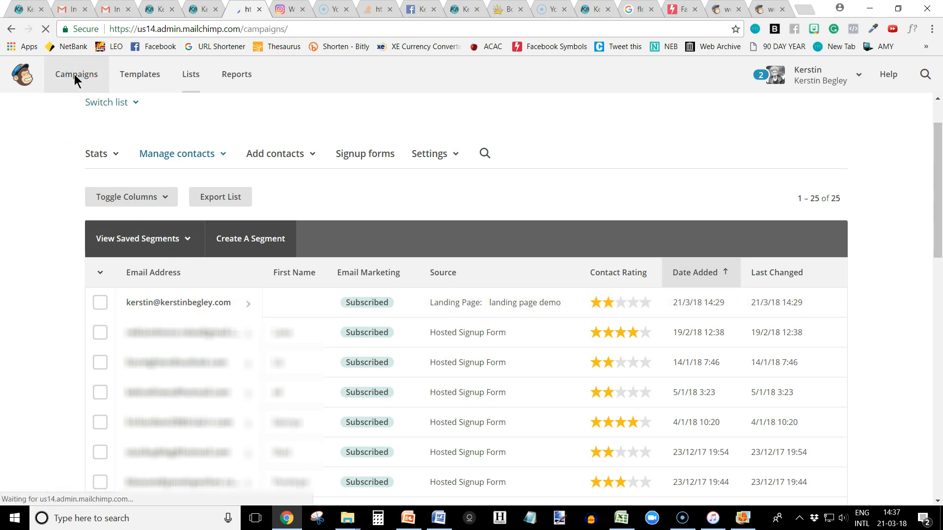
pyautogui.click(809, 139)
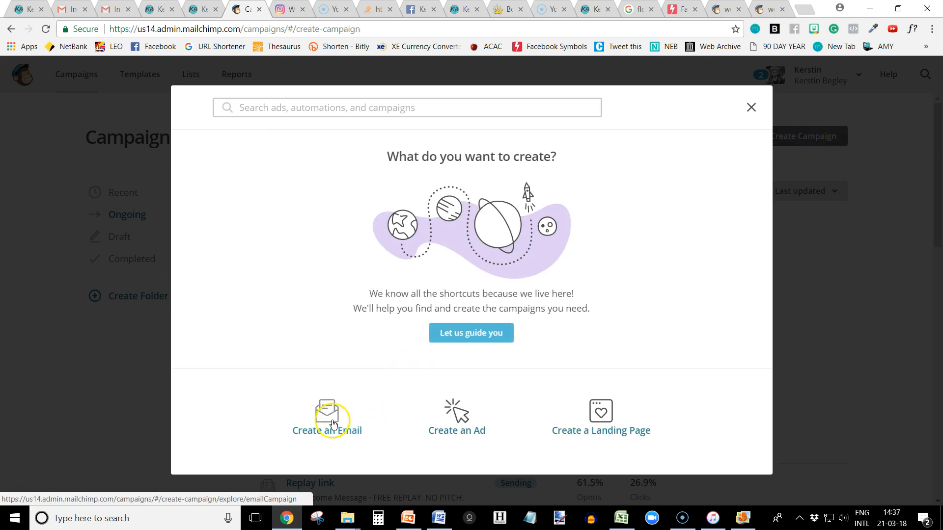
pyautogui.click(333, 423)
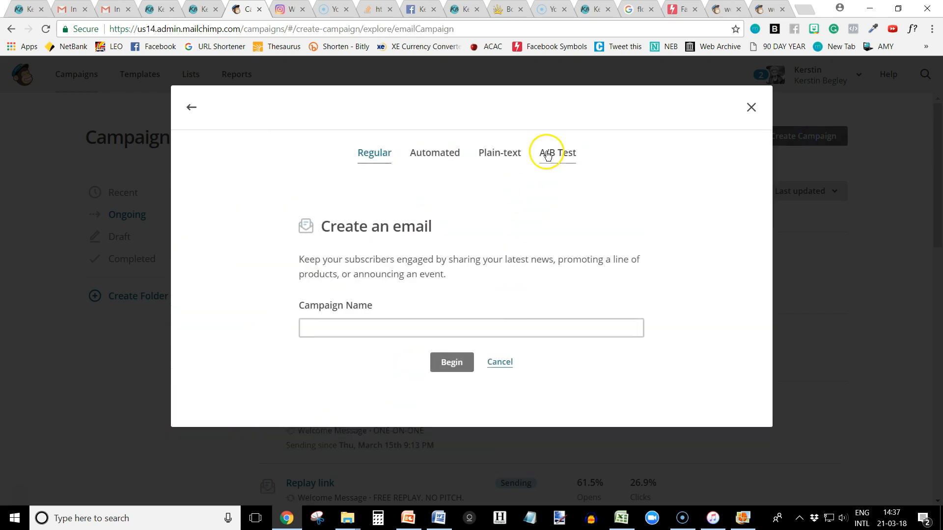
pyautogui.click(436, 154)
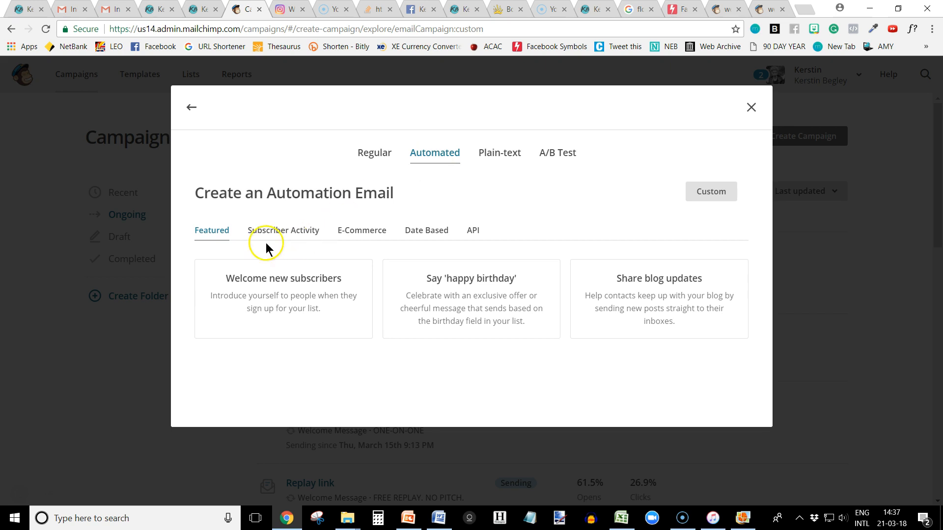